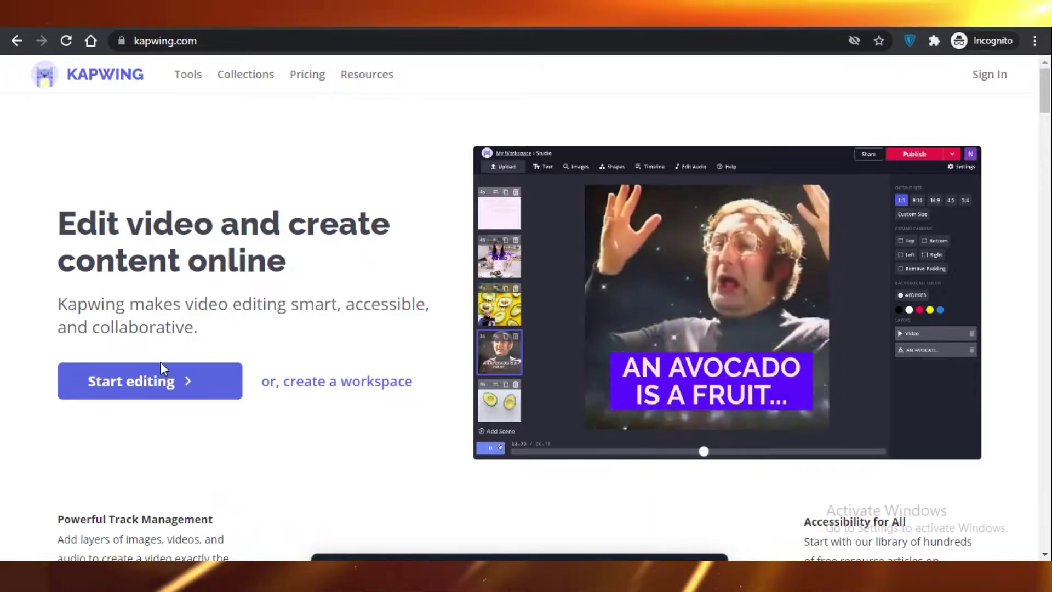
Create a new Untitled Project from My Workspace and start it with a blank canvas
click(164, 390)
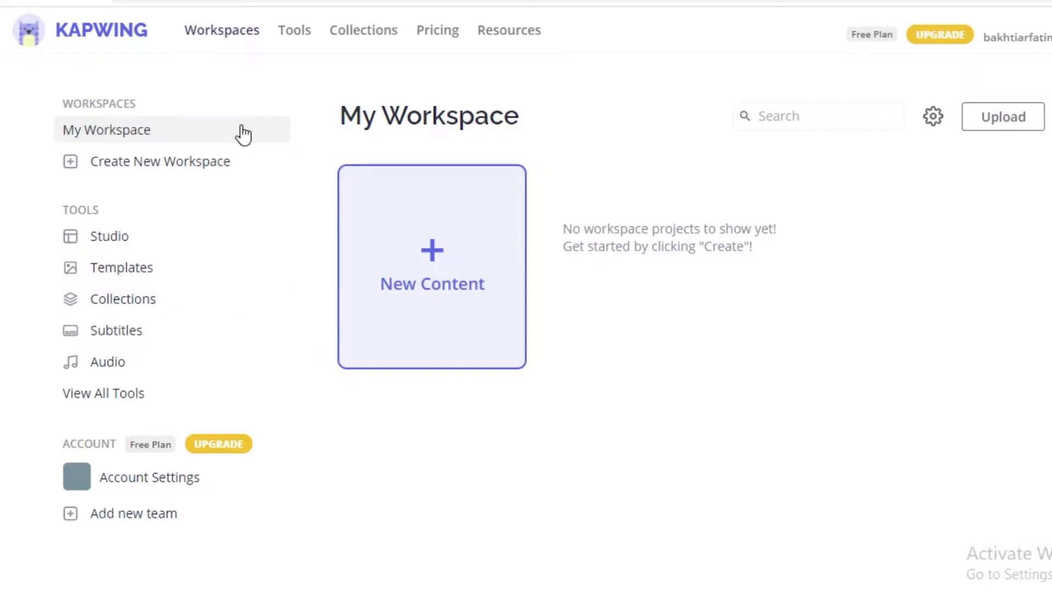
click(436, 272)
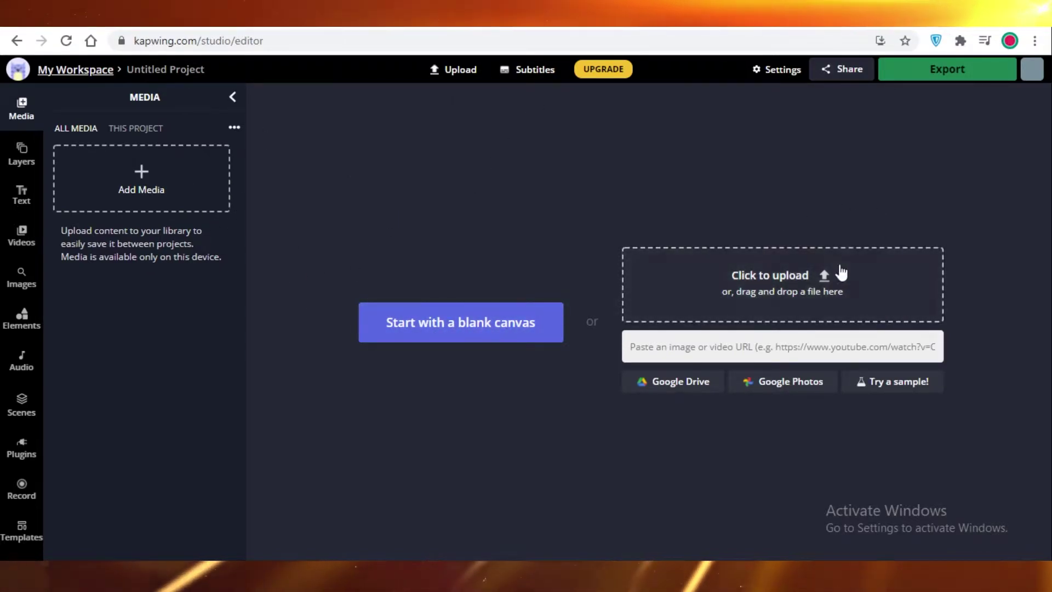
click(421, 323)
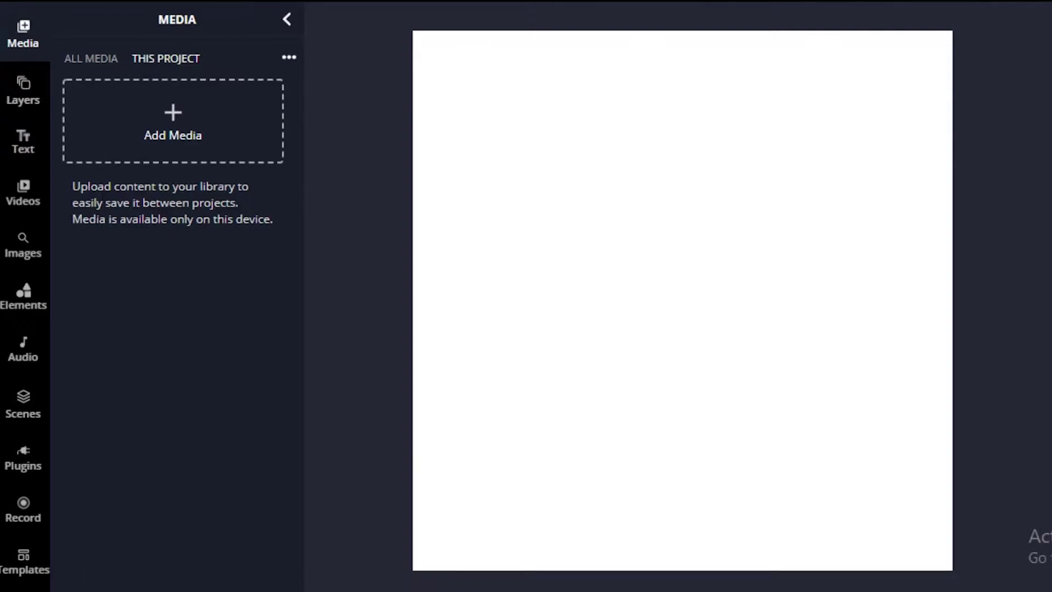
Browse the template categories and show all the LinkedIn templates
click(32, 563)
scroll(149, 181, down, 2)
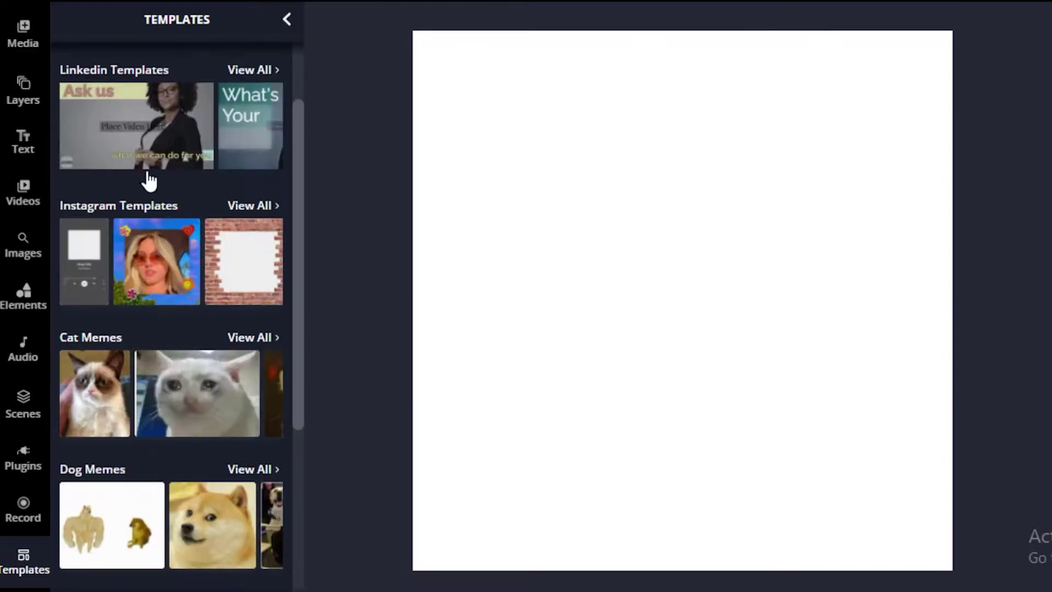
scroll(220, 236, up, 2)
scroll(212, 232, down, 4)
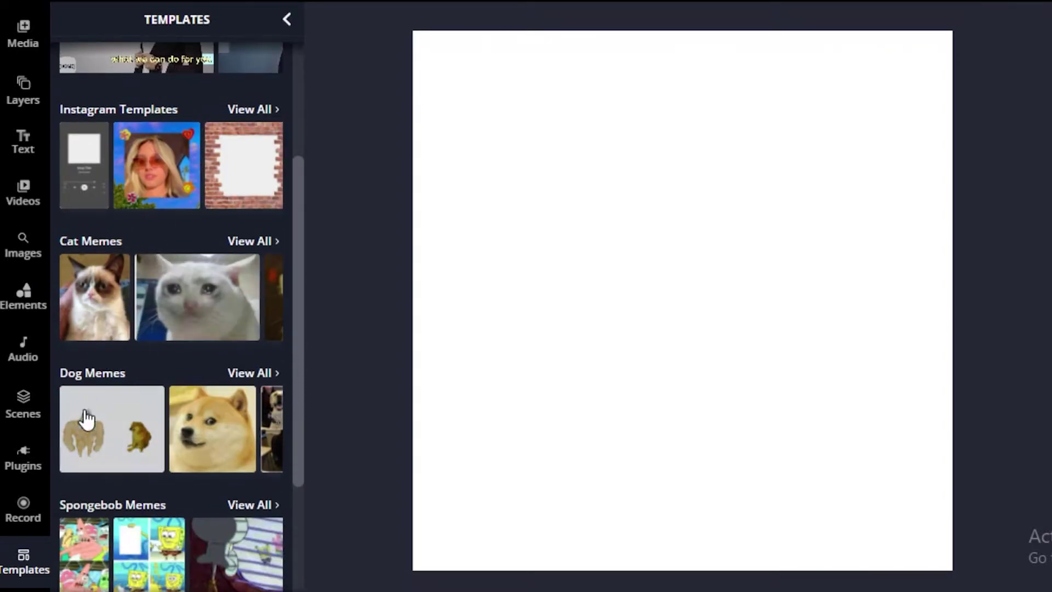
scroll(120, 438, up, 4)
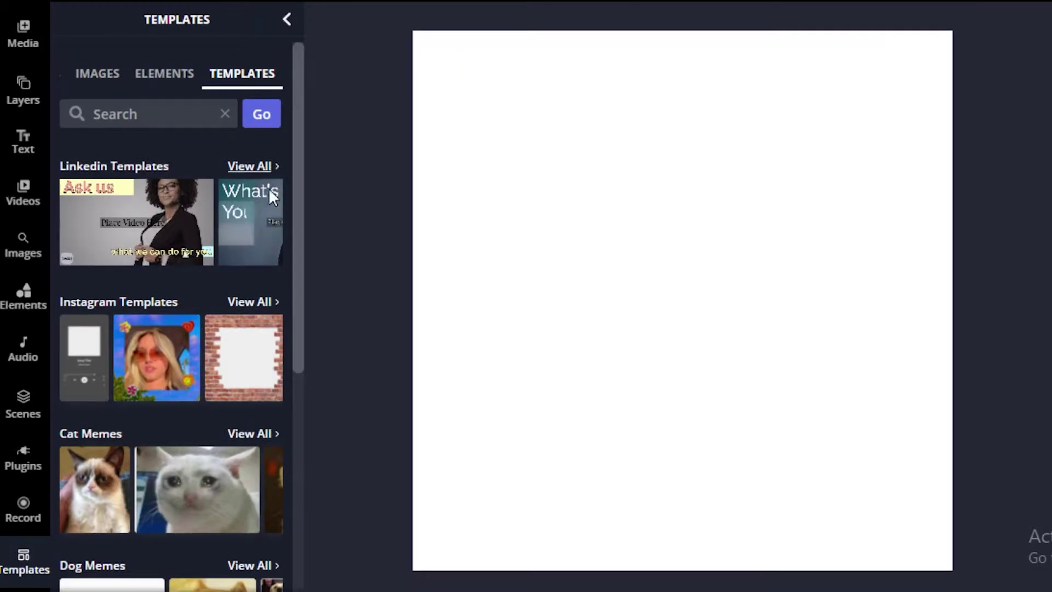
scroll(266, 221, down, 8)
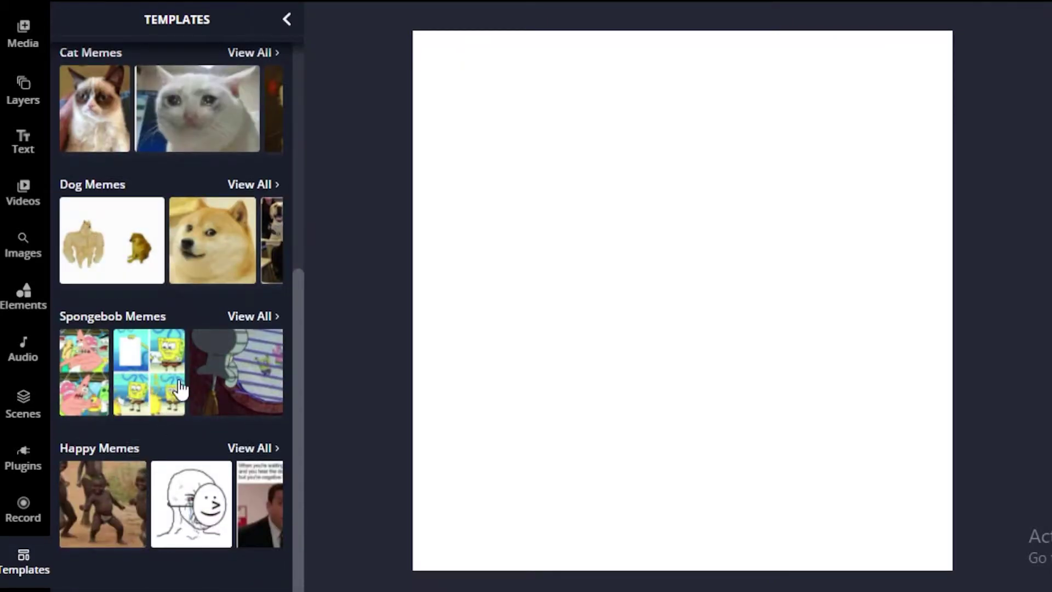
scroll(181, 390, up, 8)
click(251, 167)
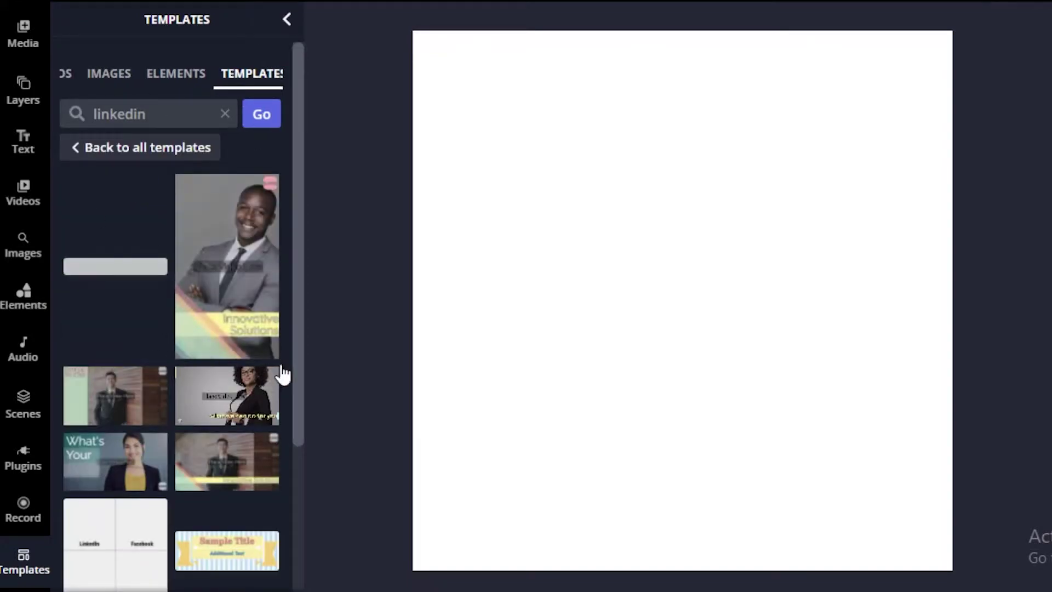
scroll(271, 386, down, 4)
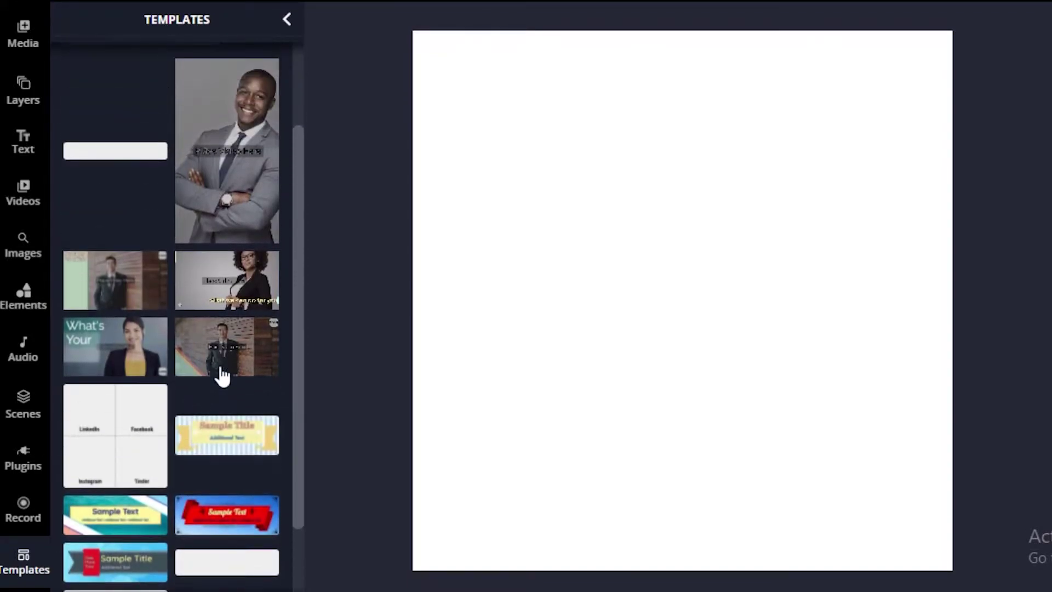
Replace all project contents with the suited-man LinkedIn Video Ad Template #1 (1920 x 1080)
click(141, 415)
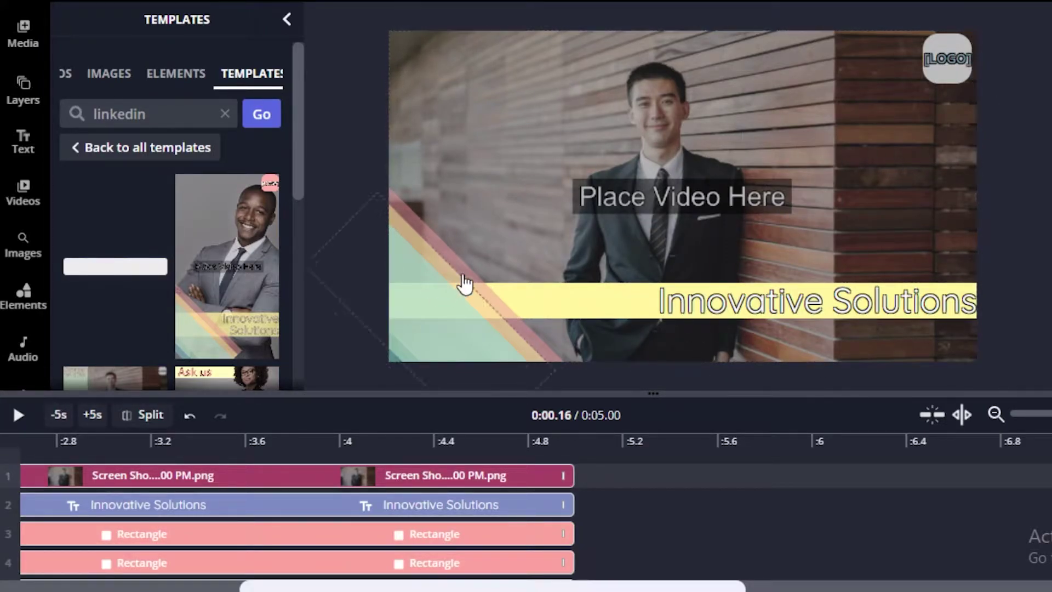
scroll(81, 196, down, 10)
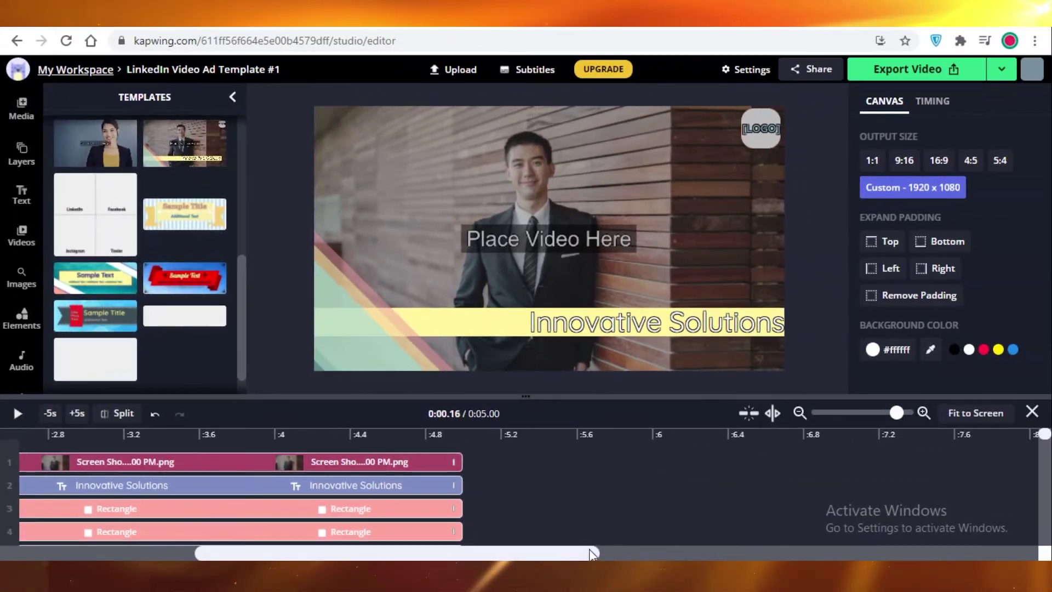
scroll(299, 559, left, 5)
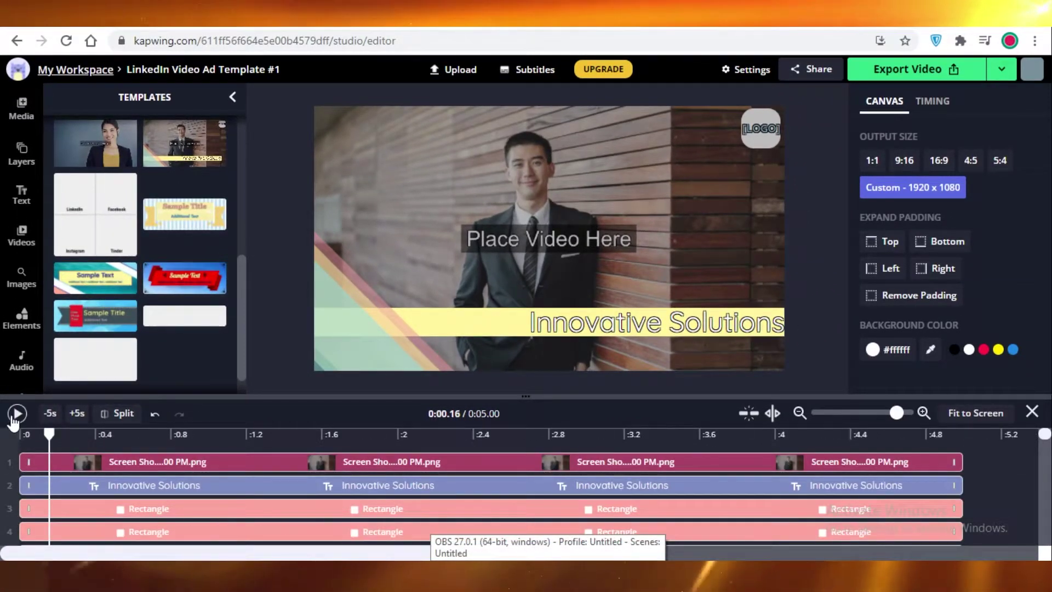
Preview the 5-second template and jump to the end of the video
click(16, 414)
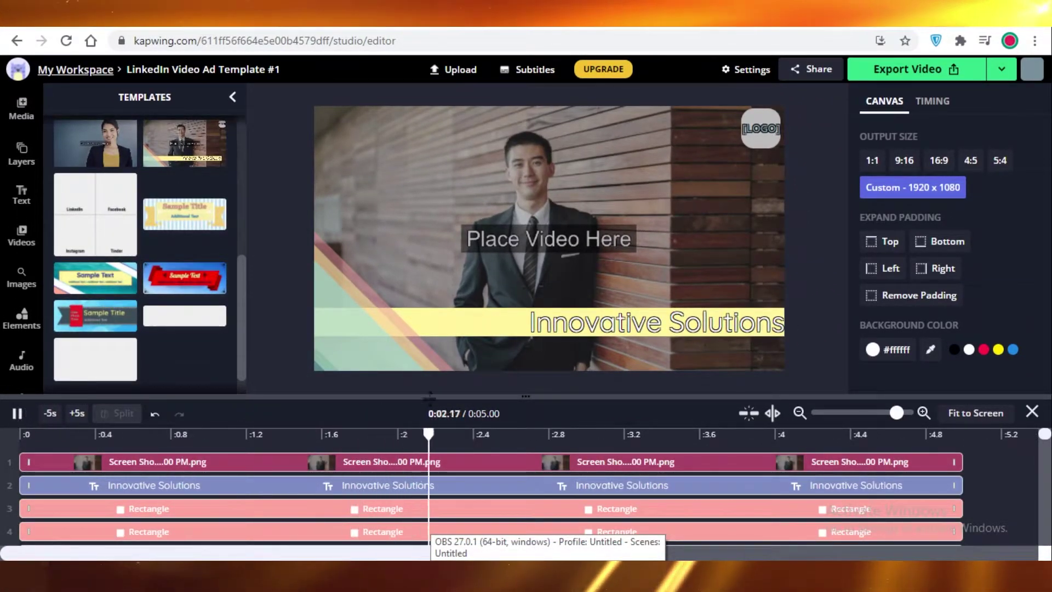
click(17, 414)
scroll(143, 262, up, 5)
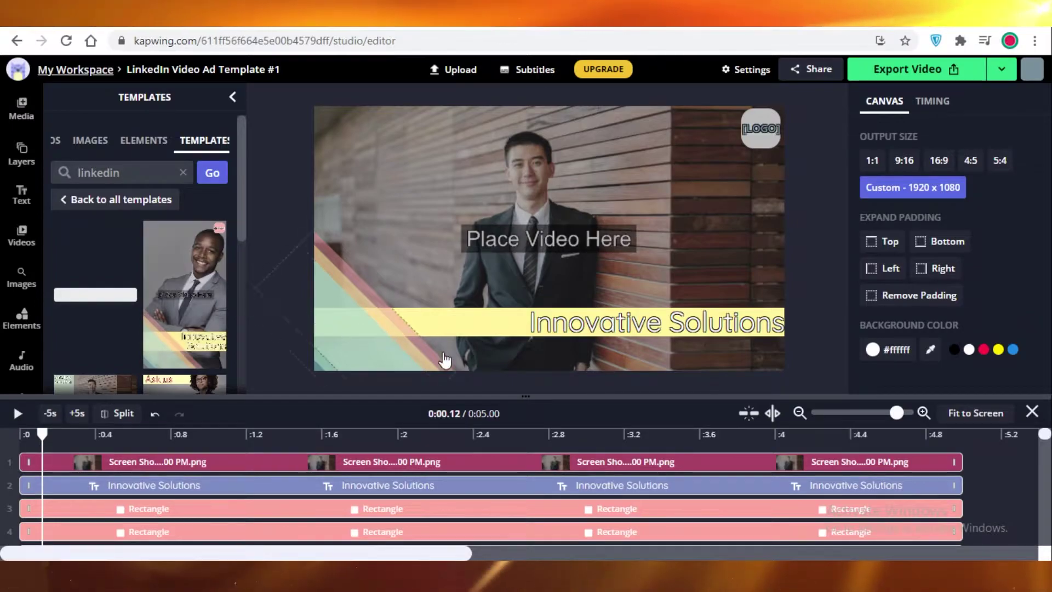
key(Right)
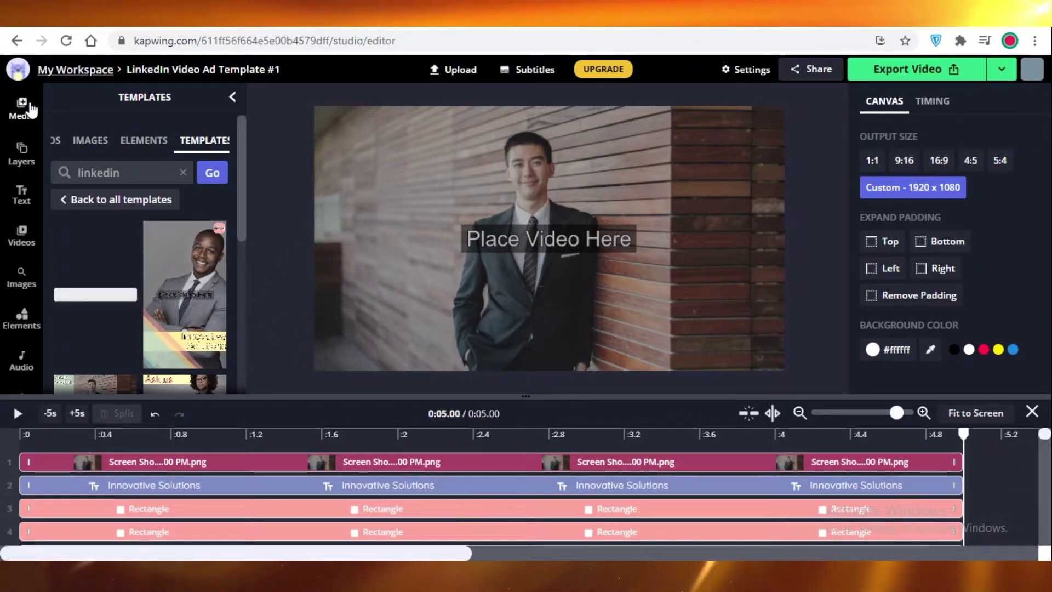
Add the Media library image as a full-canvas layer, making the project 8 seconds, and select the headline text
click(30, 108)
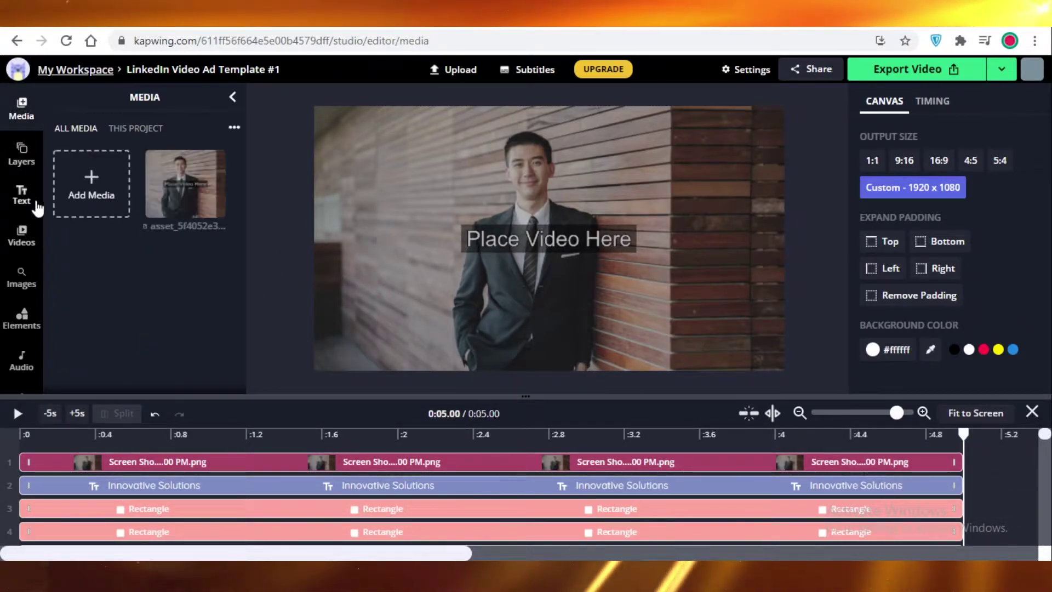
click(186, 175)
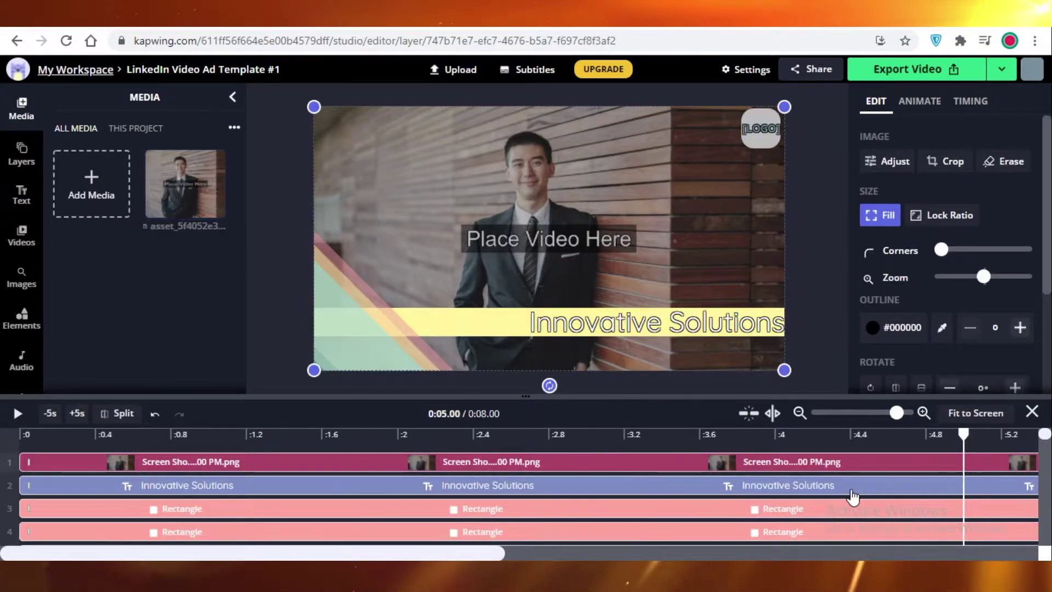
click(484, 269)
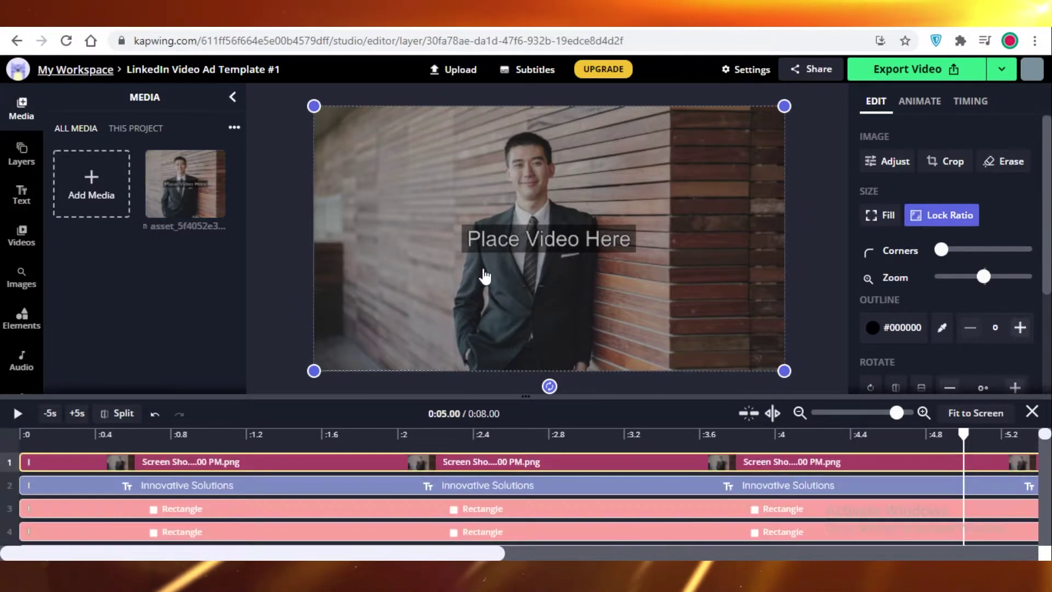
click(525, 240)
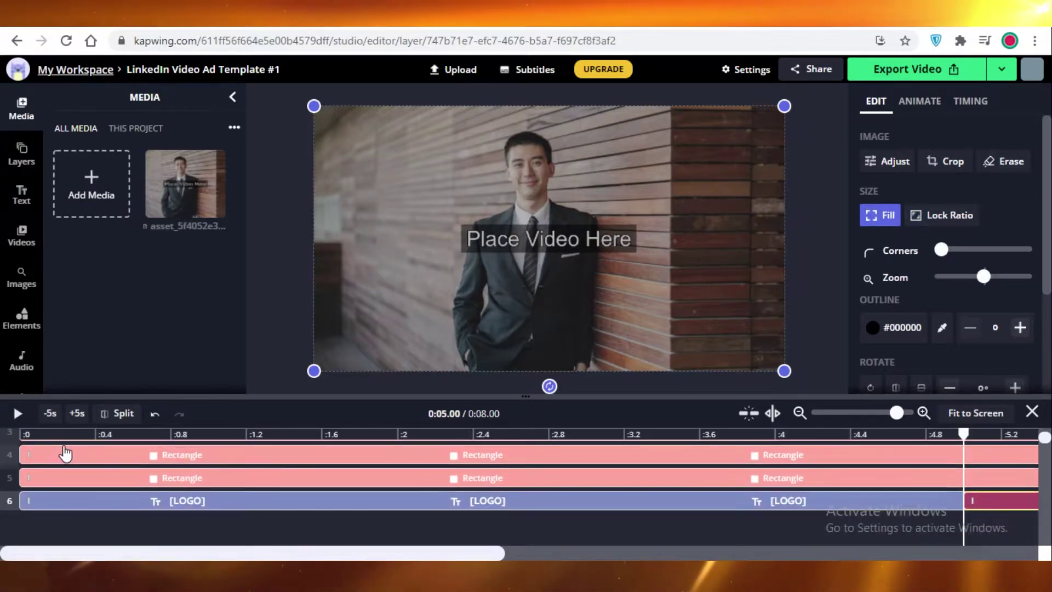
click(75, 461)
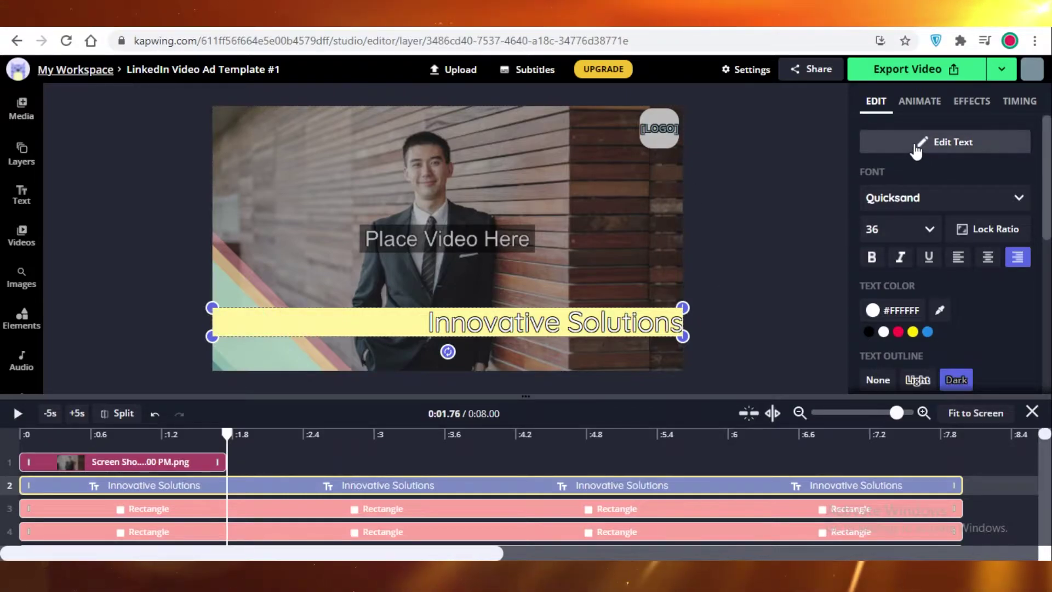
Replace 'Innovative Solutions' with the headline 'THE TOP LAWYERS OF NEW YORK'
triple_click(622, 328)
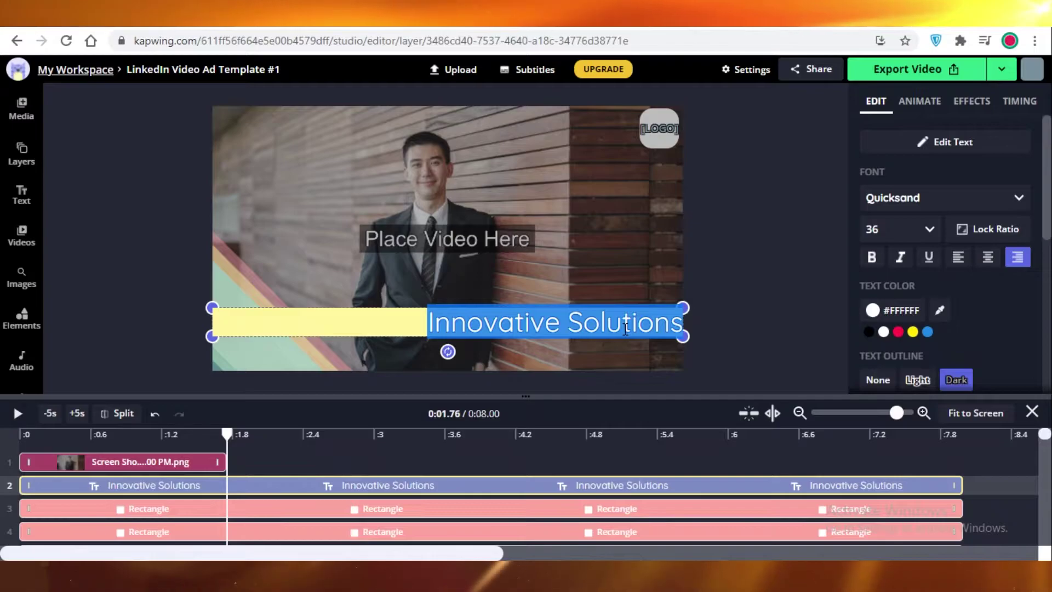
key(BackSpace)
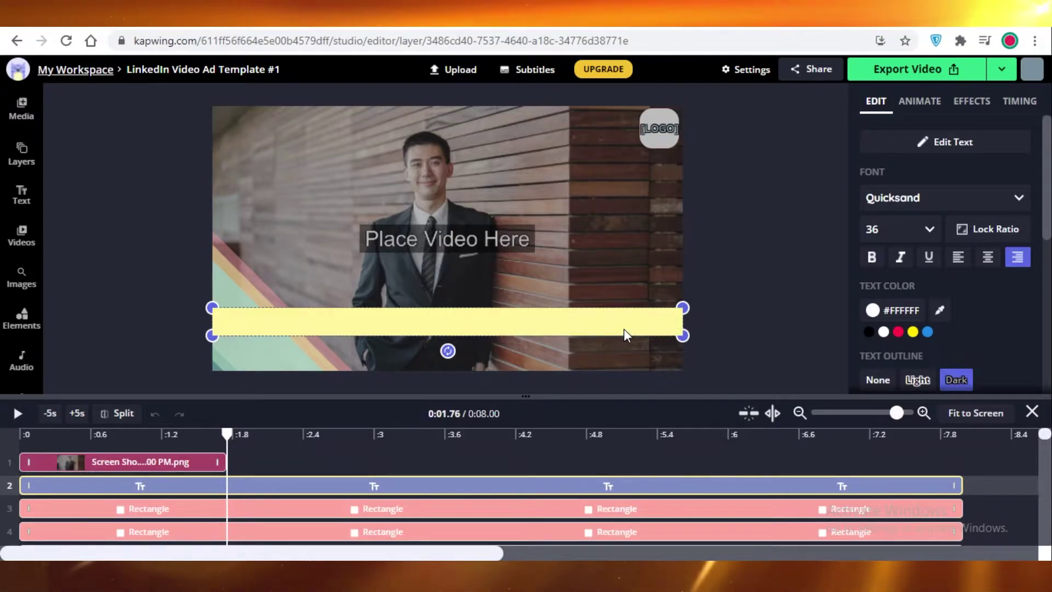
text(HIRE TOP TECH PROS)
key(BackSpace)
key(BackSpace)
key(ctrl+a)
text(TH)
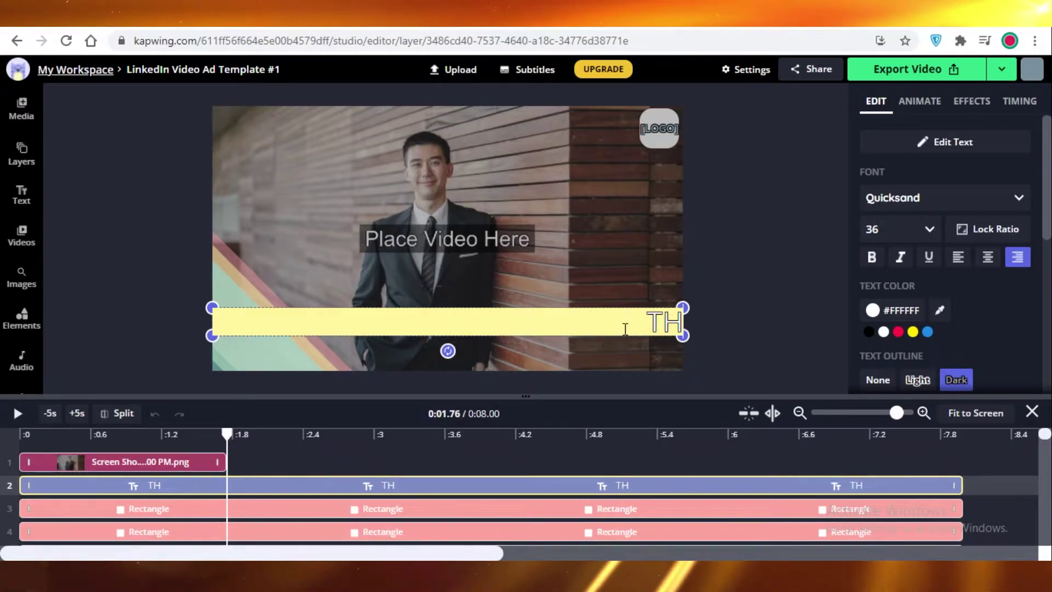
text(E TOP LAWYERS)
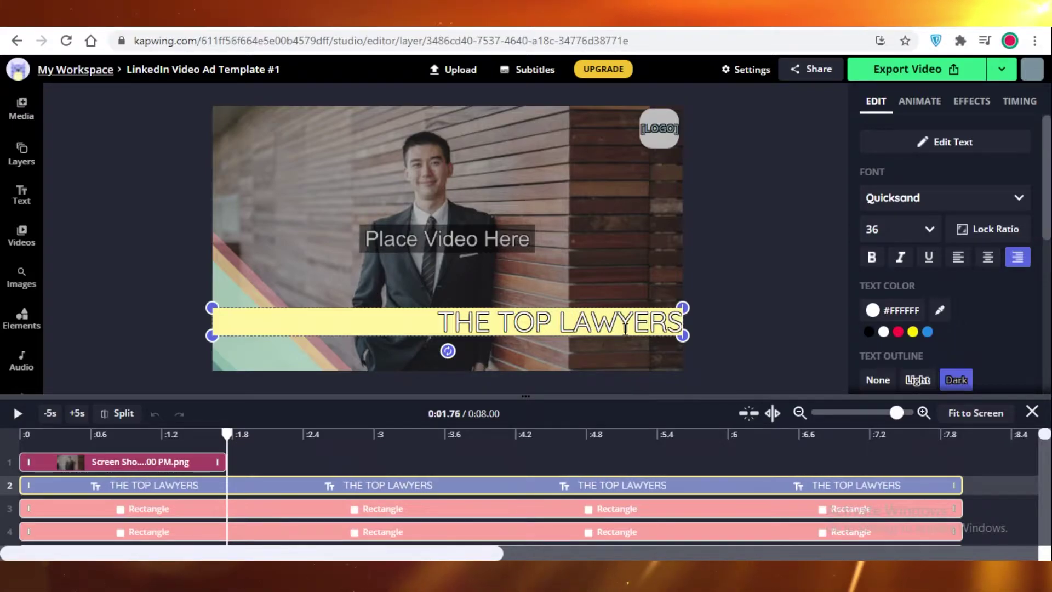
text( OF NEW YORK)
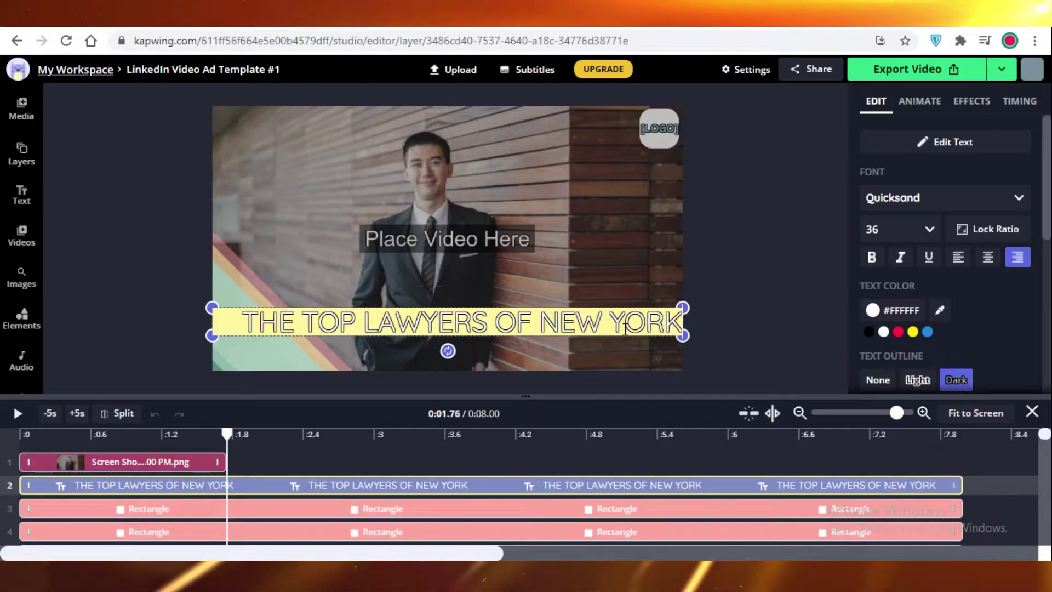
Make the headline text blue with a Dark text outline
click(898, 332)
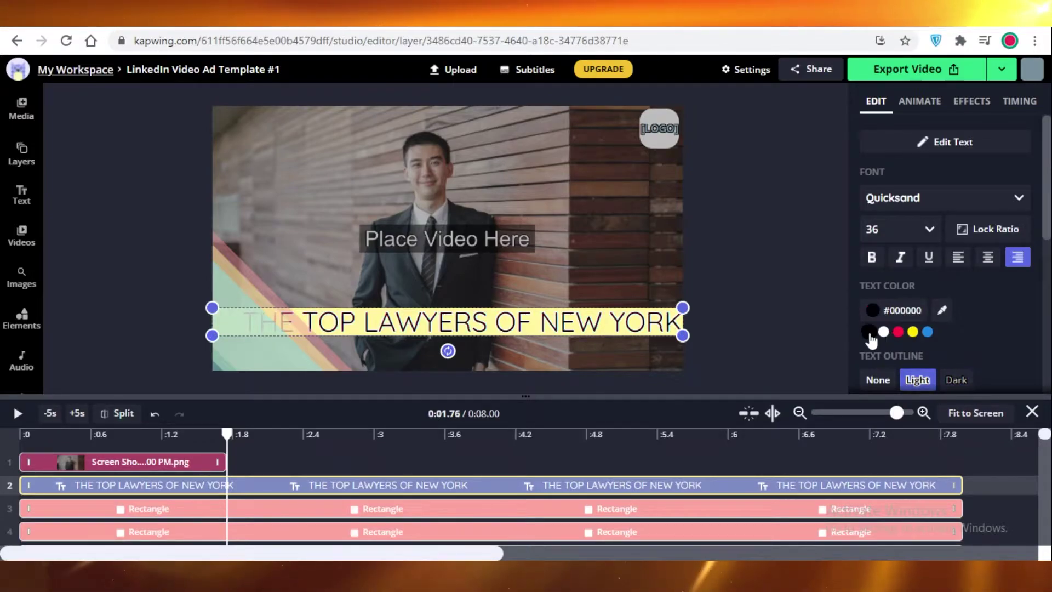
click(926, 331)
scroll(921, 333, down, 3)
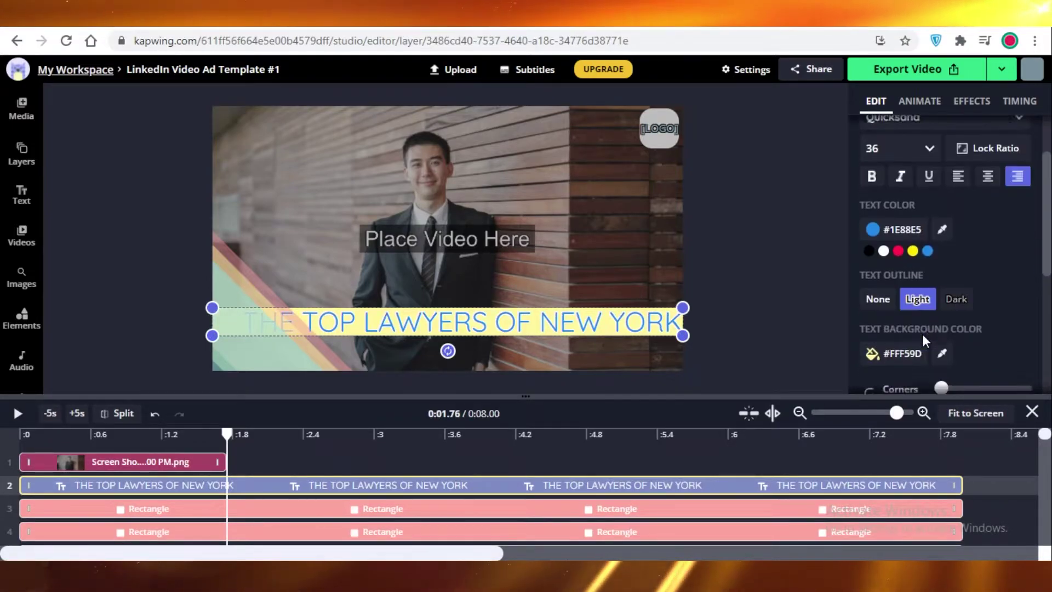
scroll(922, 334, up, 3)
click(940, 378)
click(892, 384)
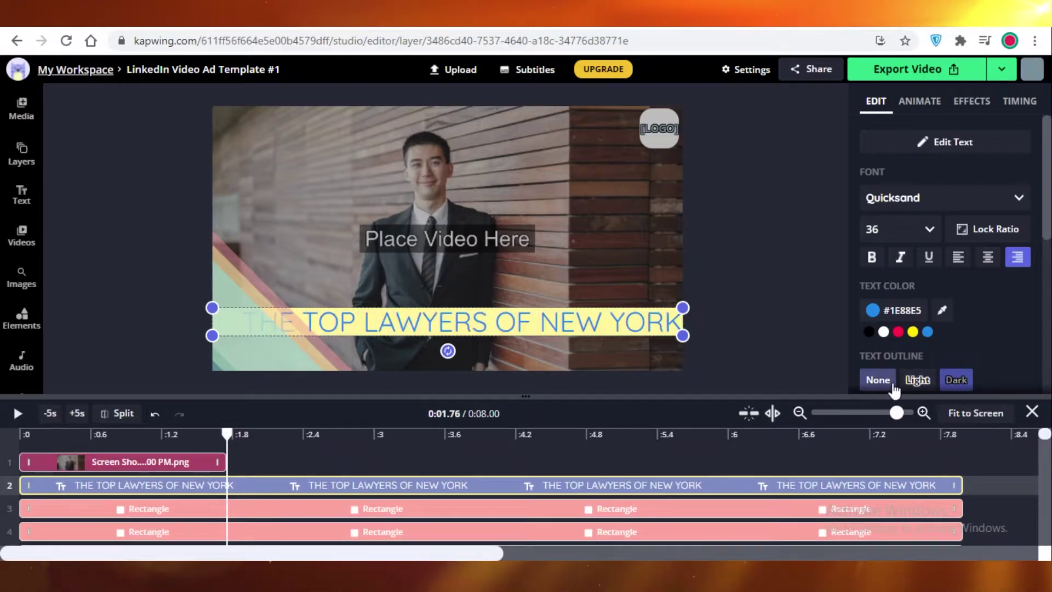
click(943, 379)
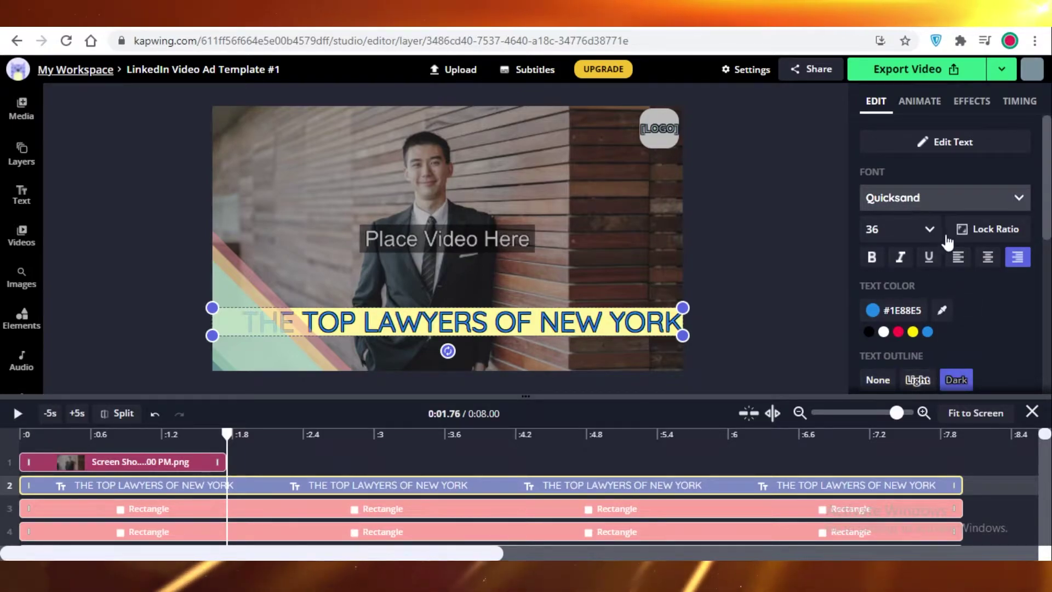
Switch the headline font to Noto Sans and move it higher on the frame
click(945, 197)
scroll(904, 299, down, 5)
click(904, 321)
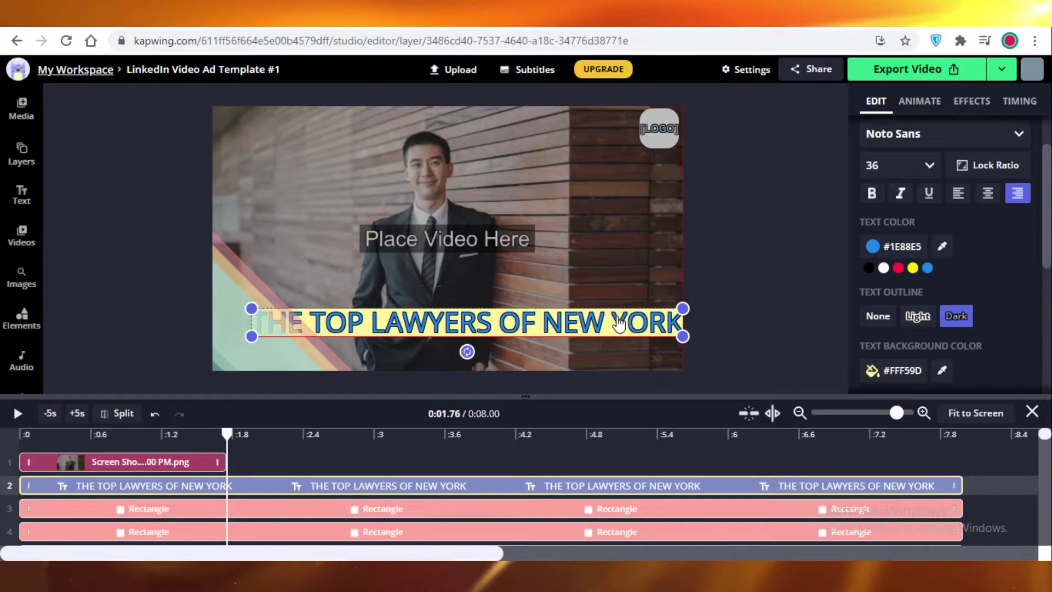
drag(621, 323, 615, 286)
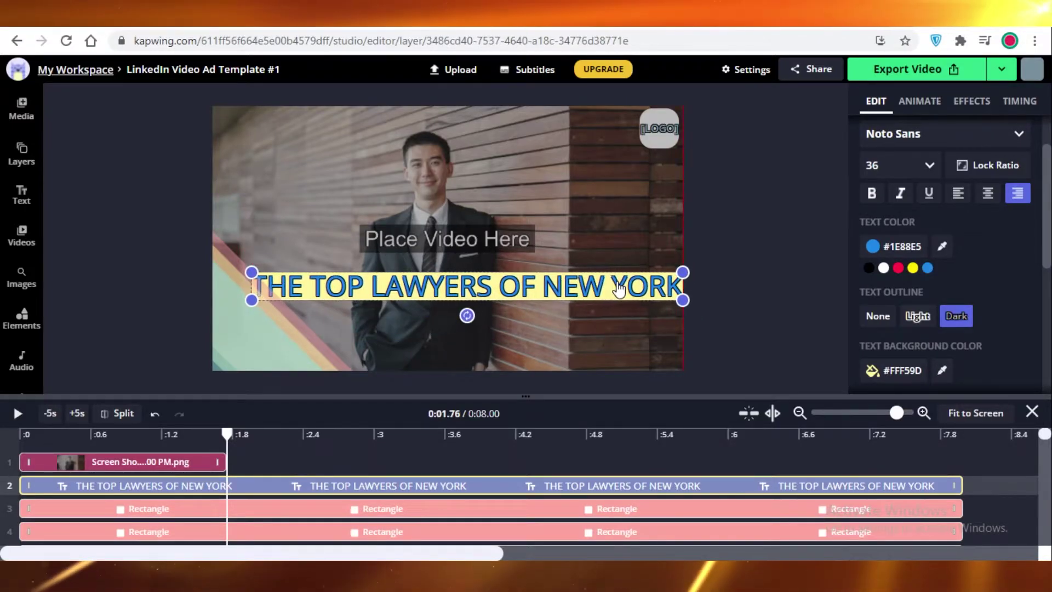
click(789, 303)
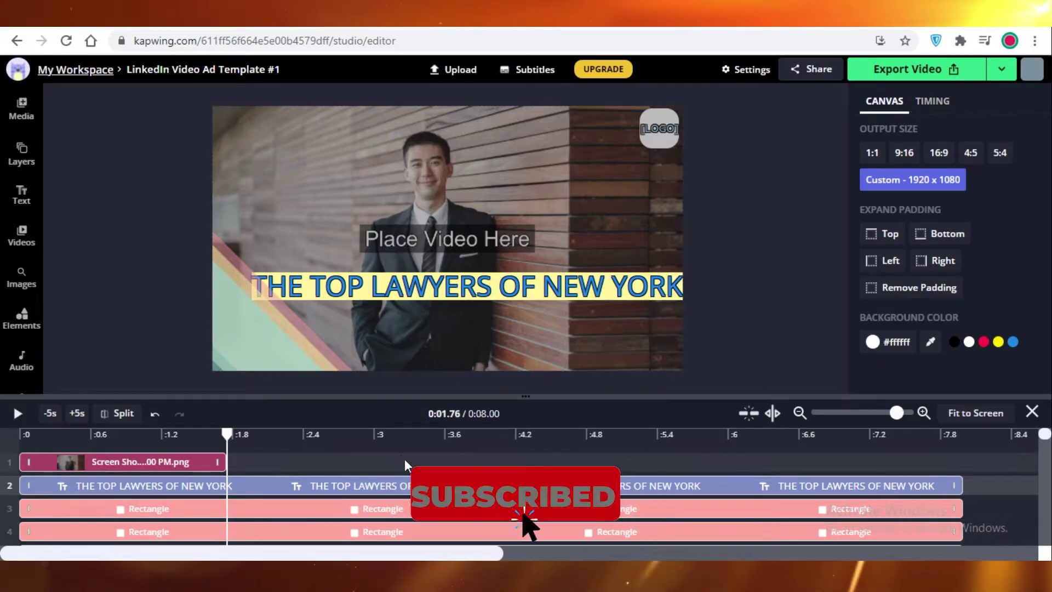
drag(226, 433, 28, 433)
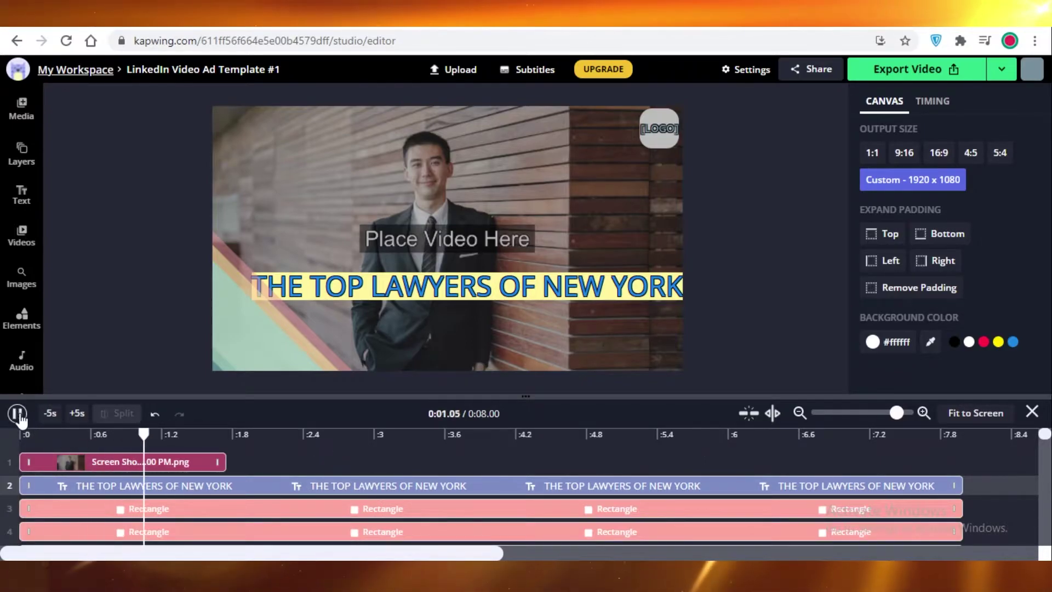
Trim the headline and both Rectangle clips to end around 1.8 s, then play back to check
drag(959, 486, 226, 482)
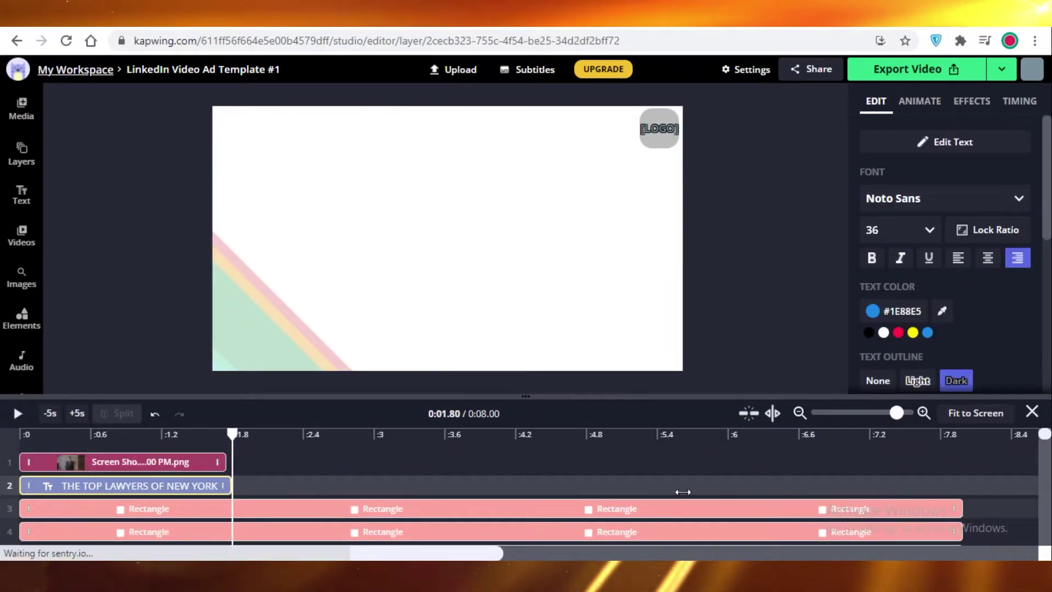
drag(960, 508, 209, 504)
drag(959, 531, 228, 531)
click(164, 461)
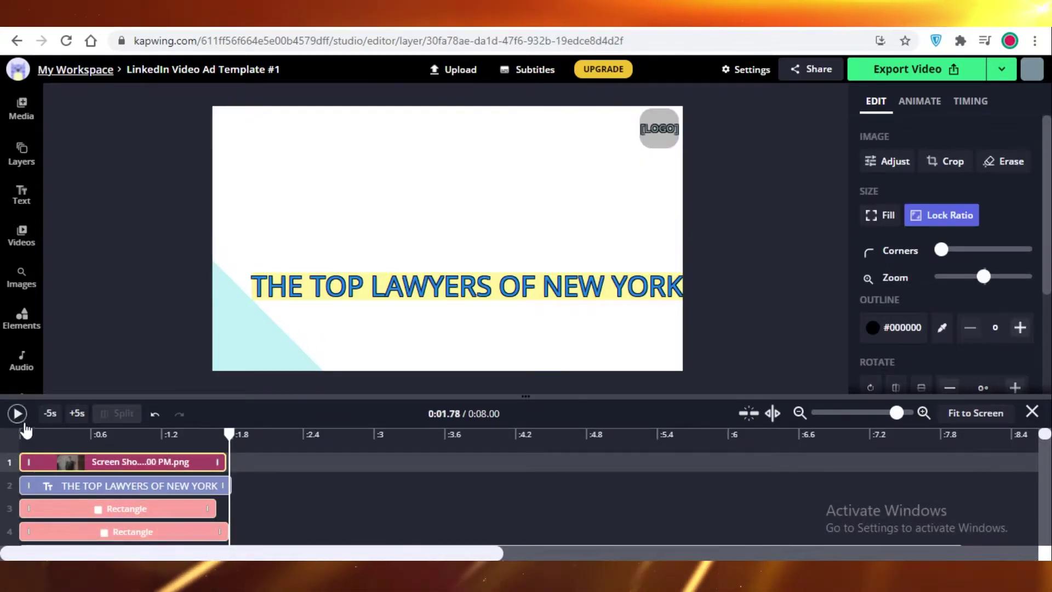
click(17, 414)
click(18, 414)
click(173, 434)
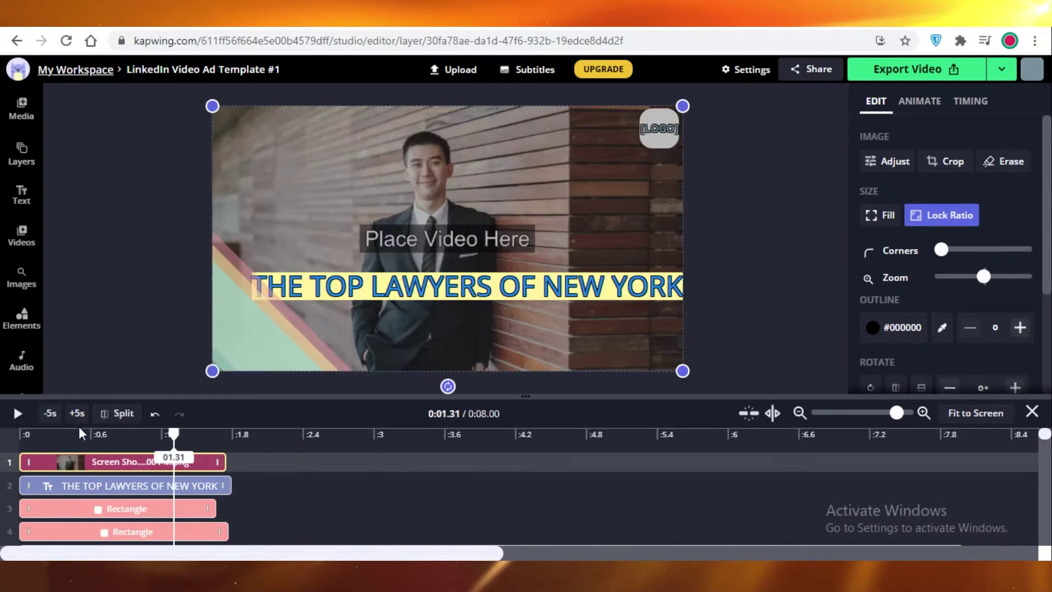
Replace the [LOGO] placeholder text with SS LAWFIRM
click(124, 434)
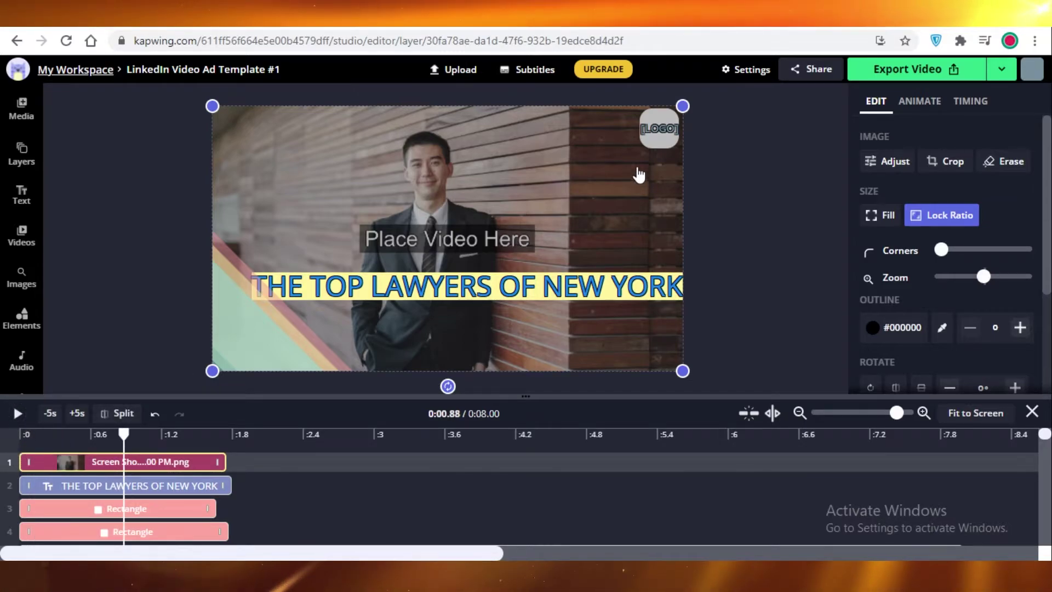
click(661, 131)
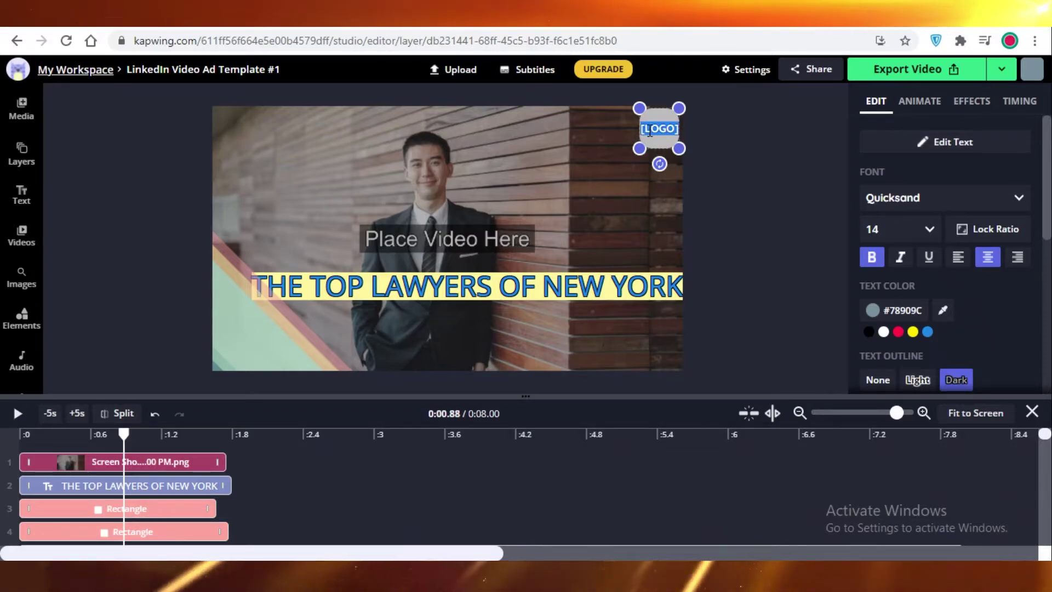
text(SS)
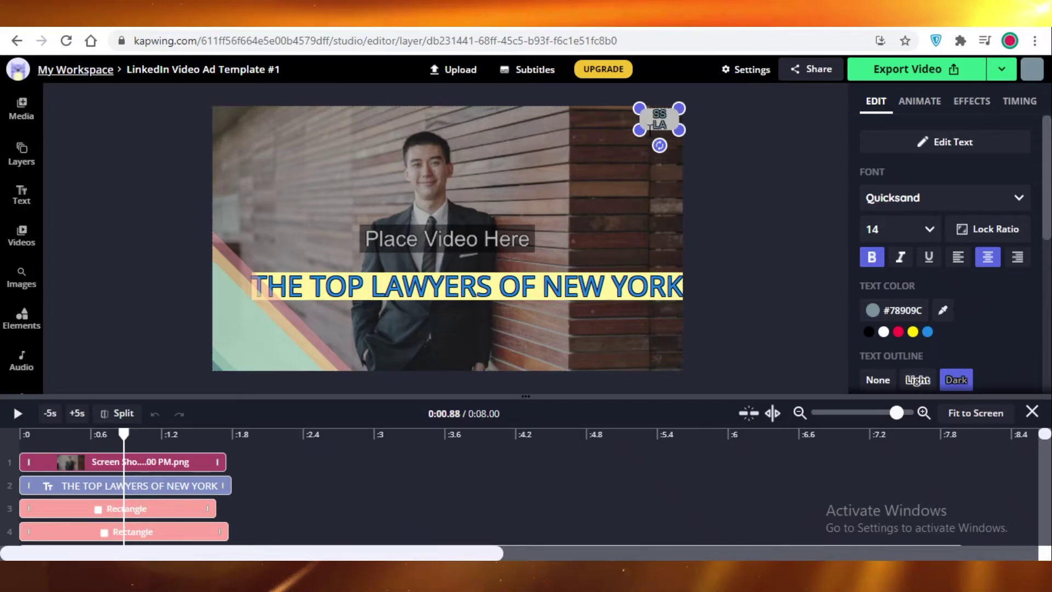
click(464, 251)
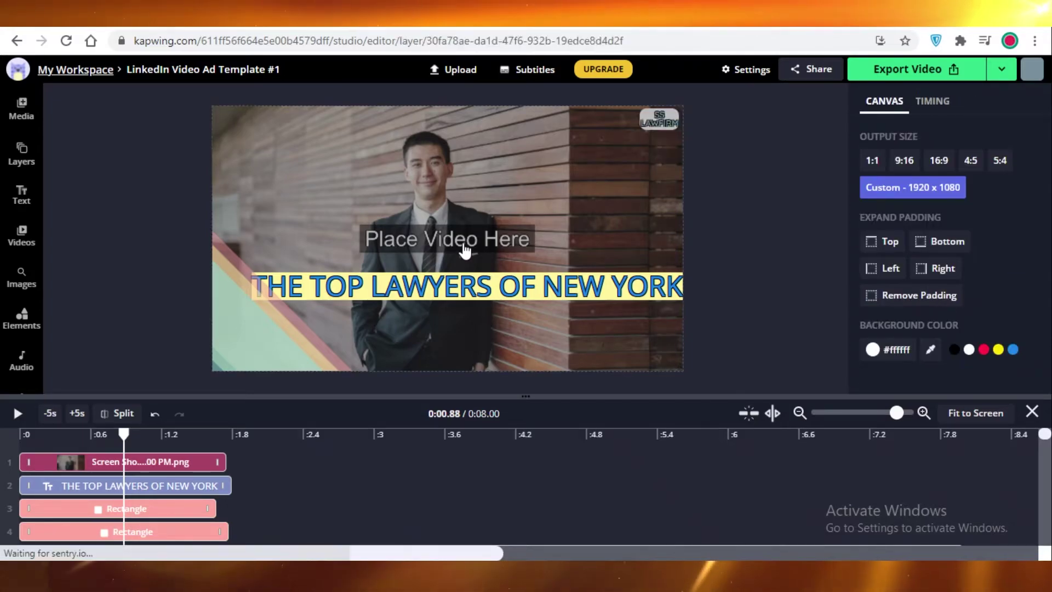
Move the headline further up so it sits across the suited man's chest
click(748, 197)
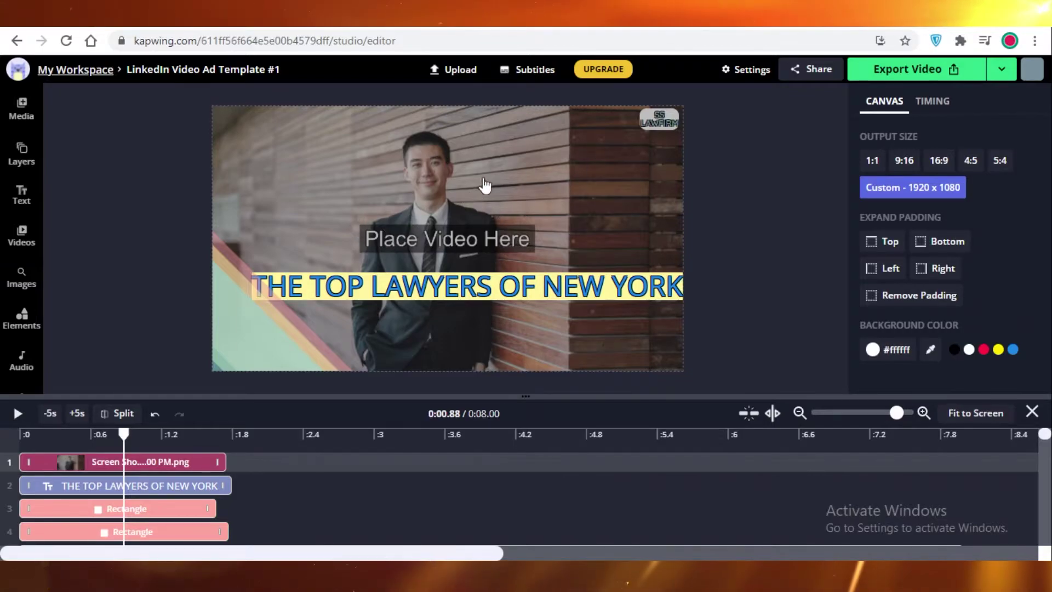
drag(452, 294, 446, 242)
click(779, 222)
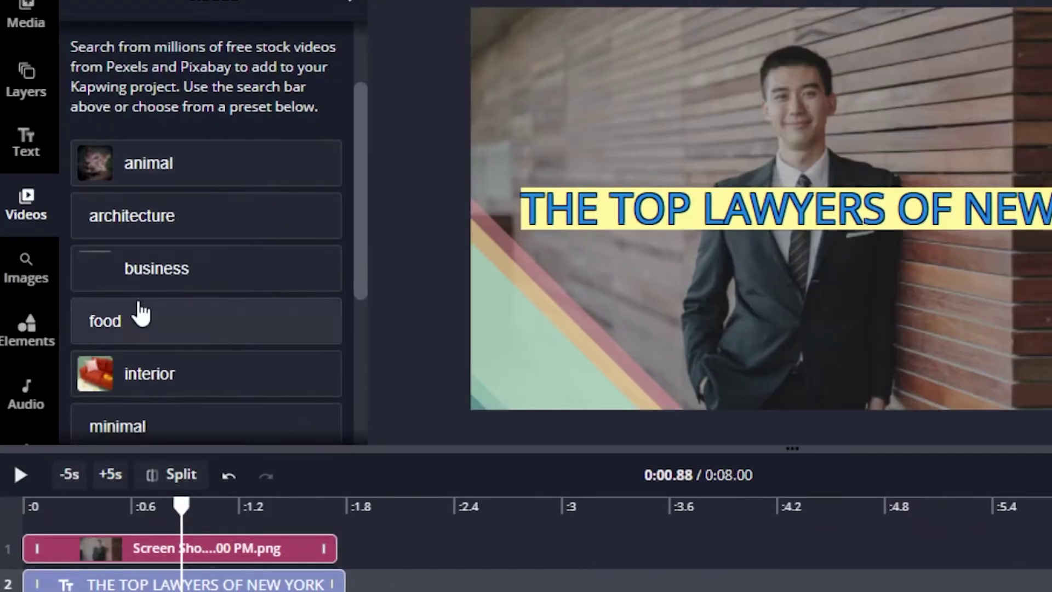
Search stock videos for 'BUILDING' and place the Videogrammer clip on track 1 at 1.78 s
scroll(136, 310, down, 4)
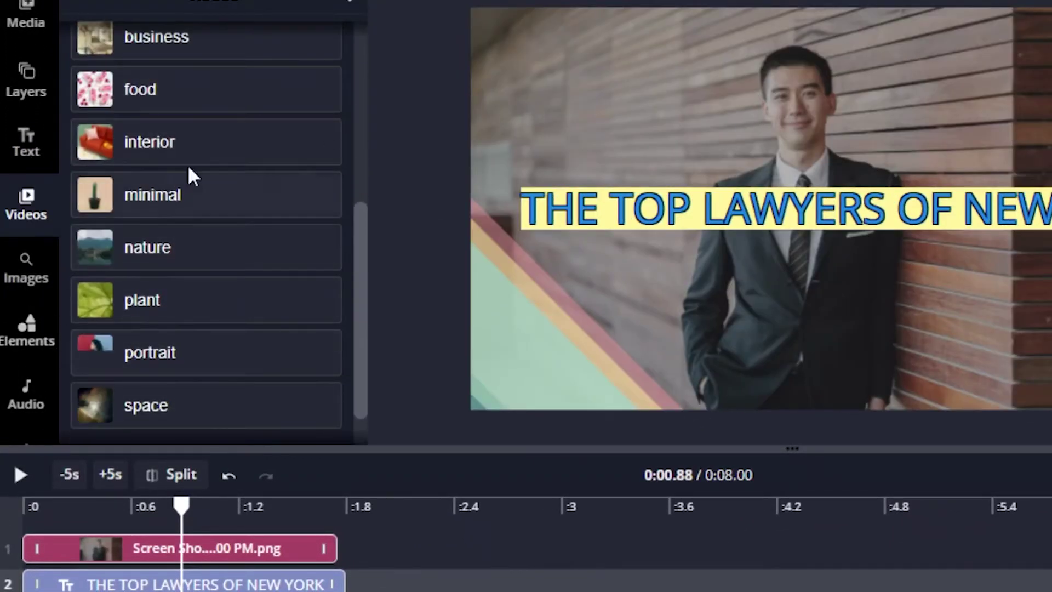
click(359, 185)
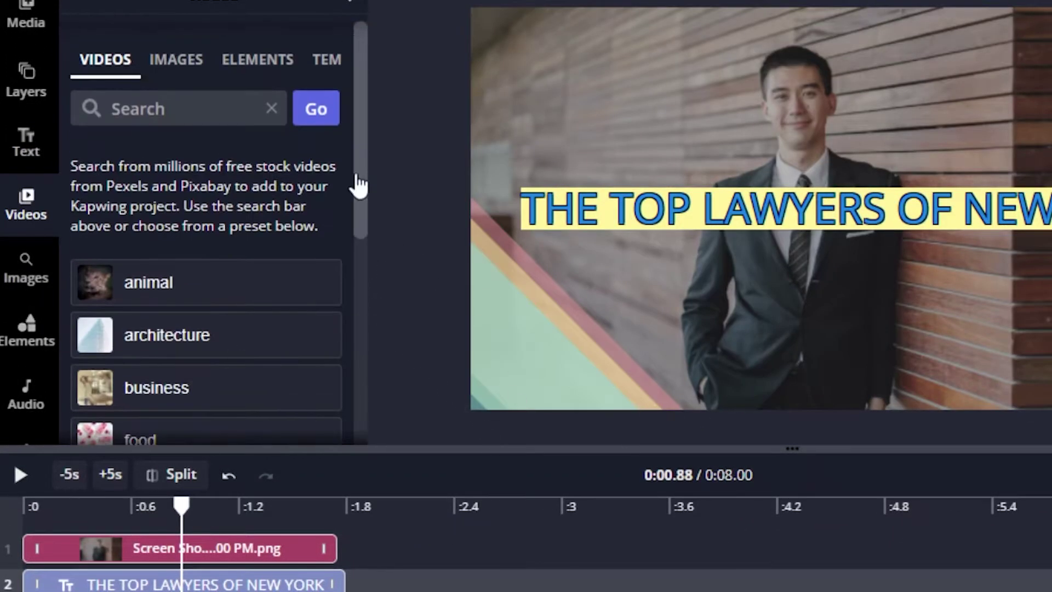
click(206, 100)
text(BUILDING)
key(Return)
scroll(140, 394, down, 5)
scroll(166, 251, up, 5)
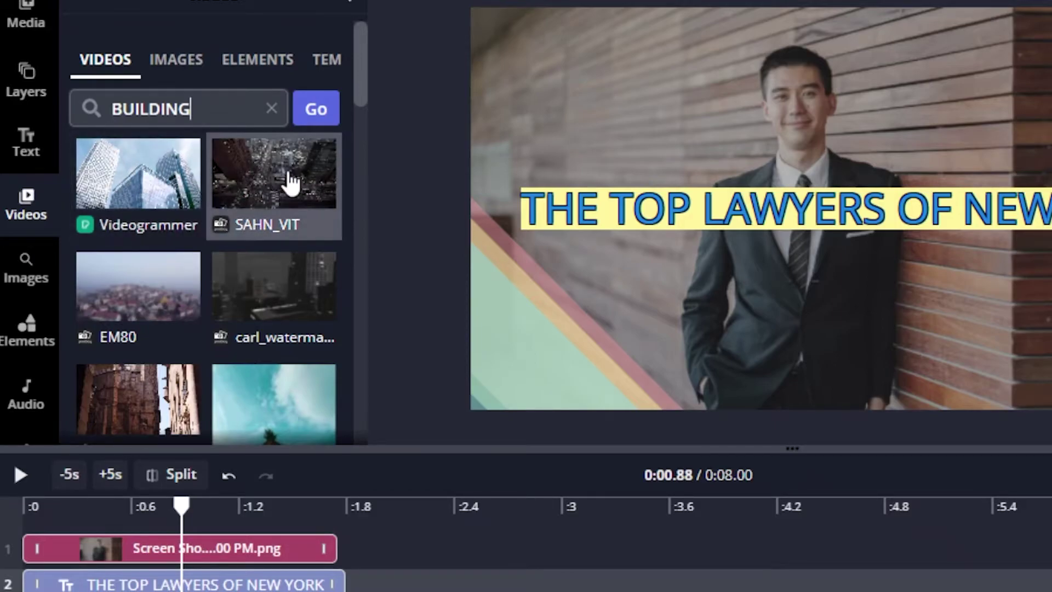
drag(161, 203, 645, 559)
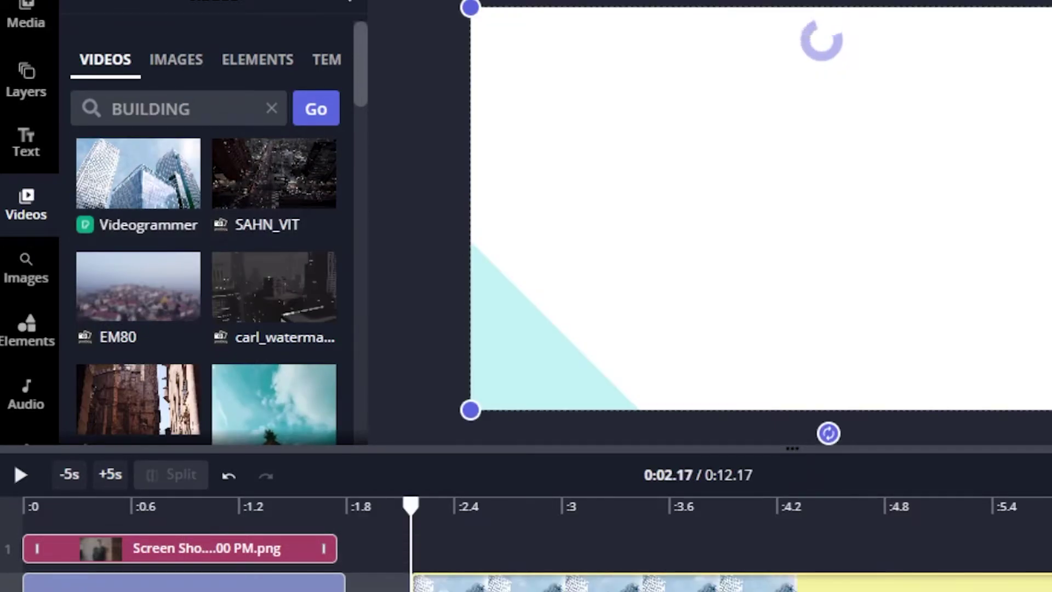
drag(552, 556, 484, 548)
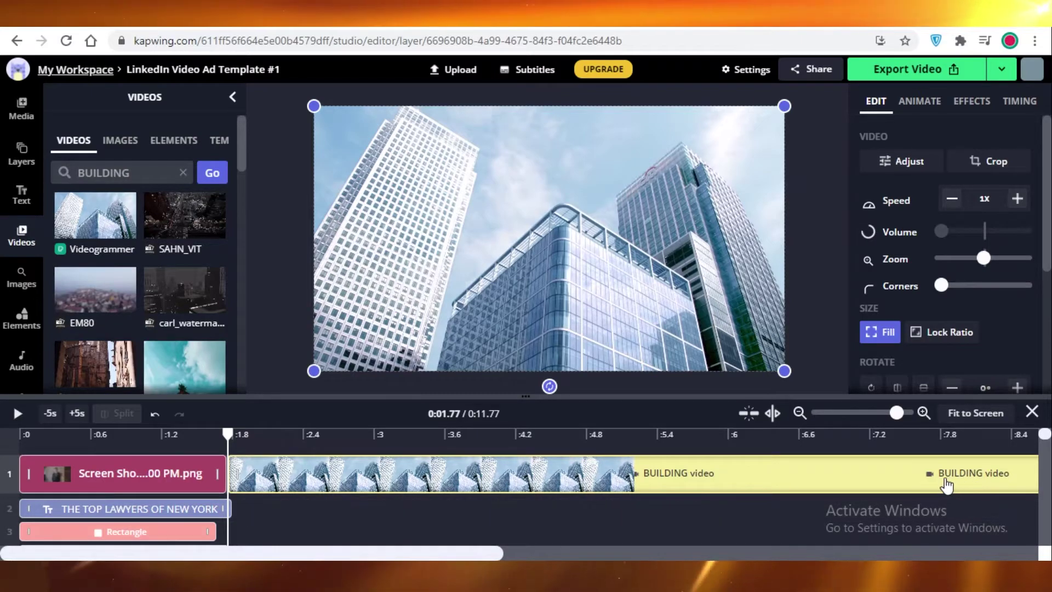
Set the building clip to start at about 1.76 s and end at about 3.55 s
drag(951, 482, 798, 535)
drag(477, 473, 30, 477)
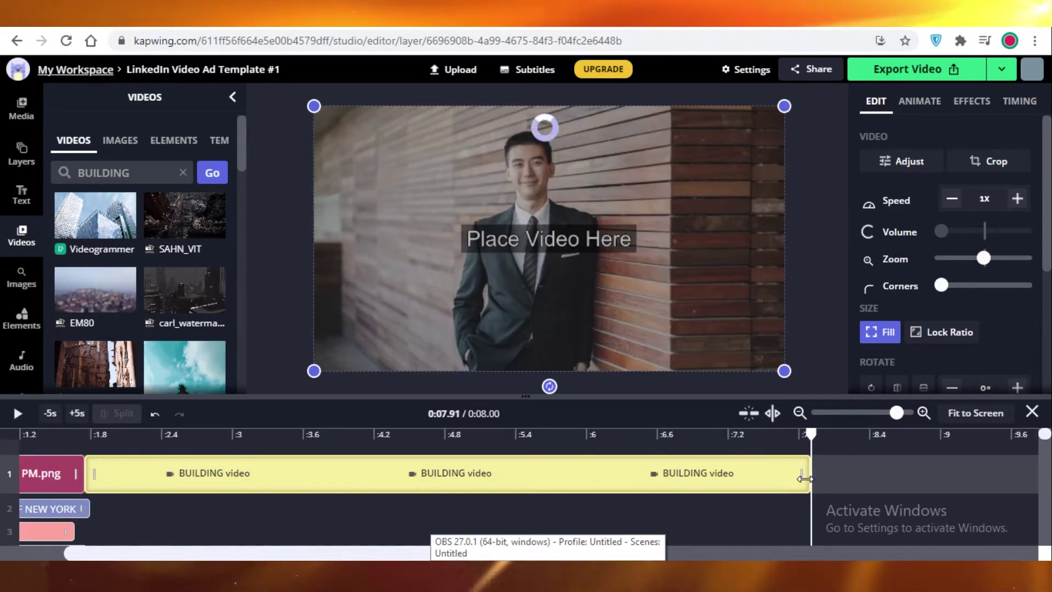
drag(795, 473, 282, 473)
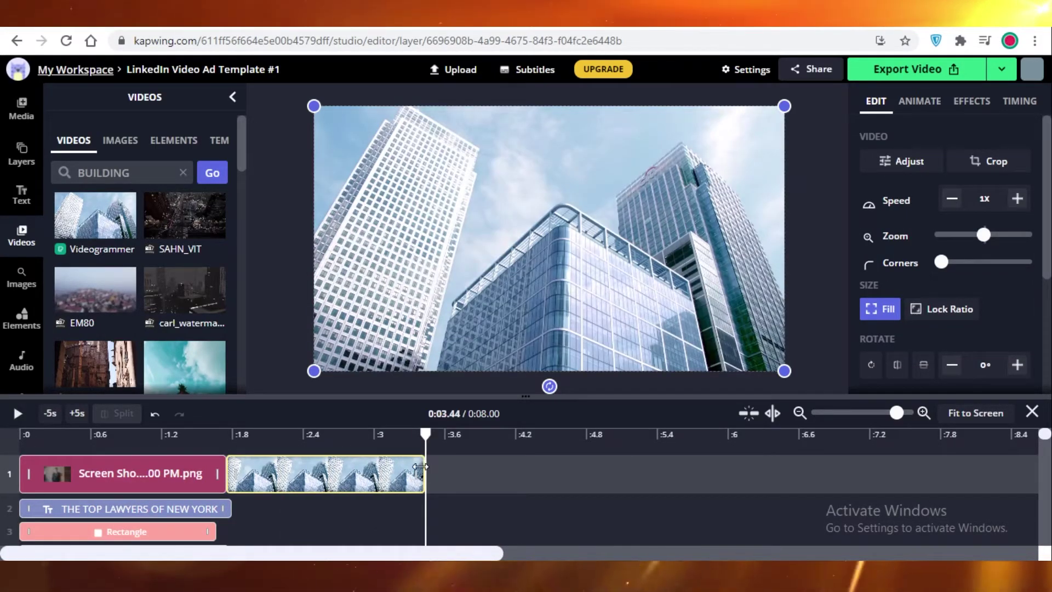
drag(419, 474, 438, 469)
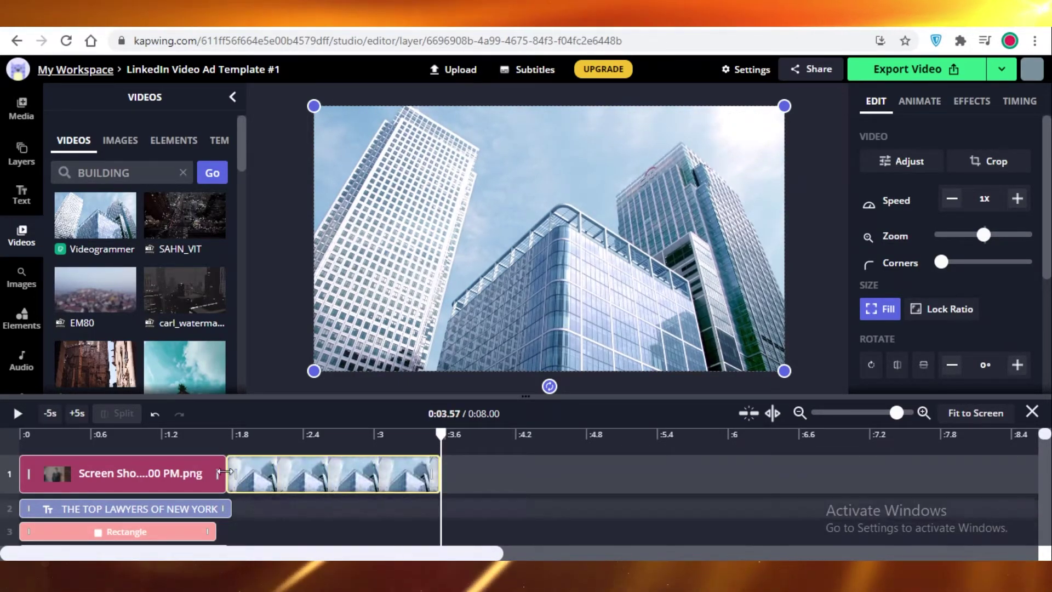
Add a new text layer and trim it to end at 3.56 s with the building clip
click(241, 515)
click(20, 192)
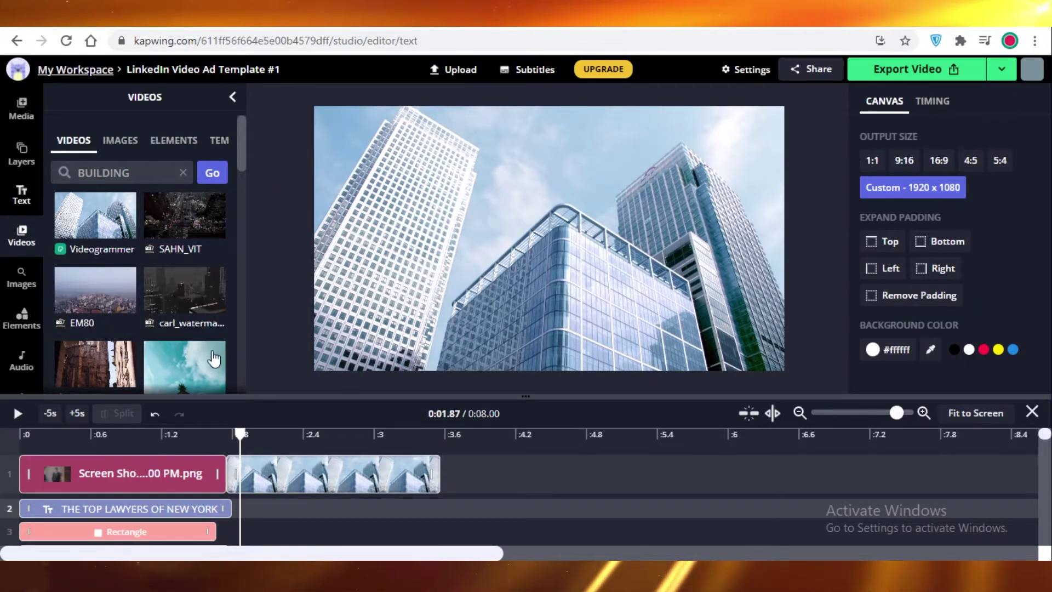
scroll(137, 263, down, 2)
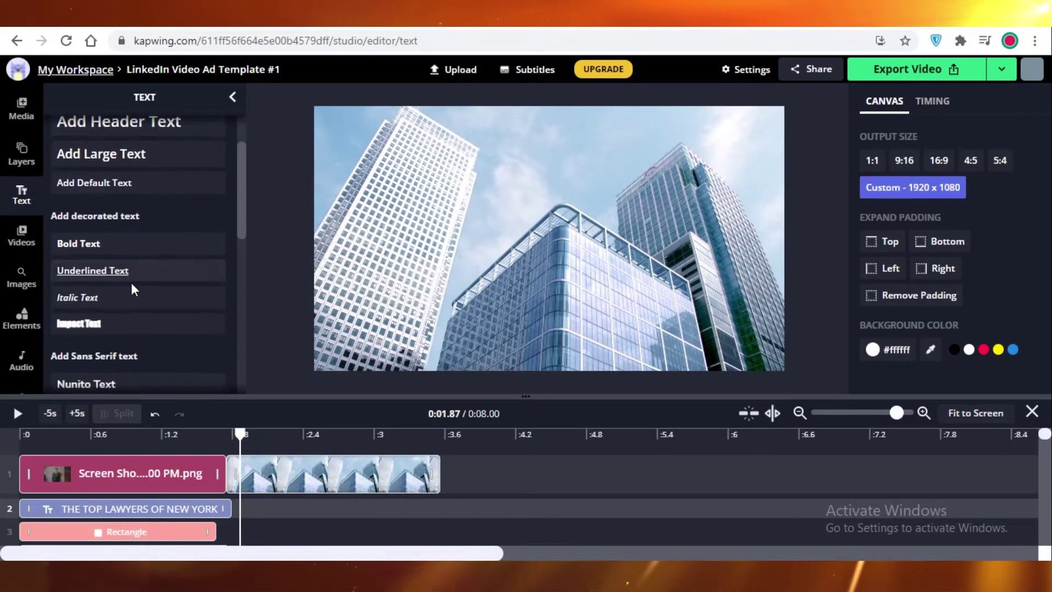
scroll(131, 289, down, 5)
scroll(126, 287, down, 3)
click(142, 238)
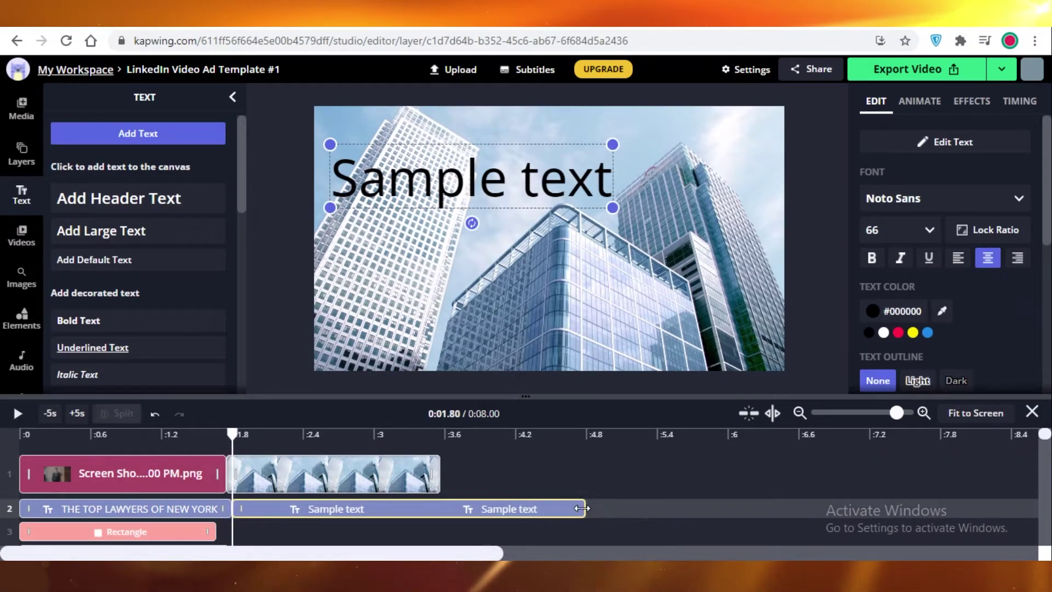
drag(582, 509, 439, 509)
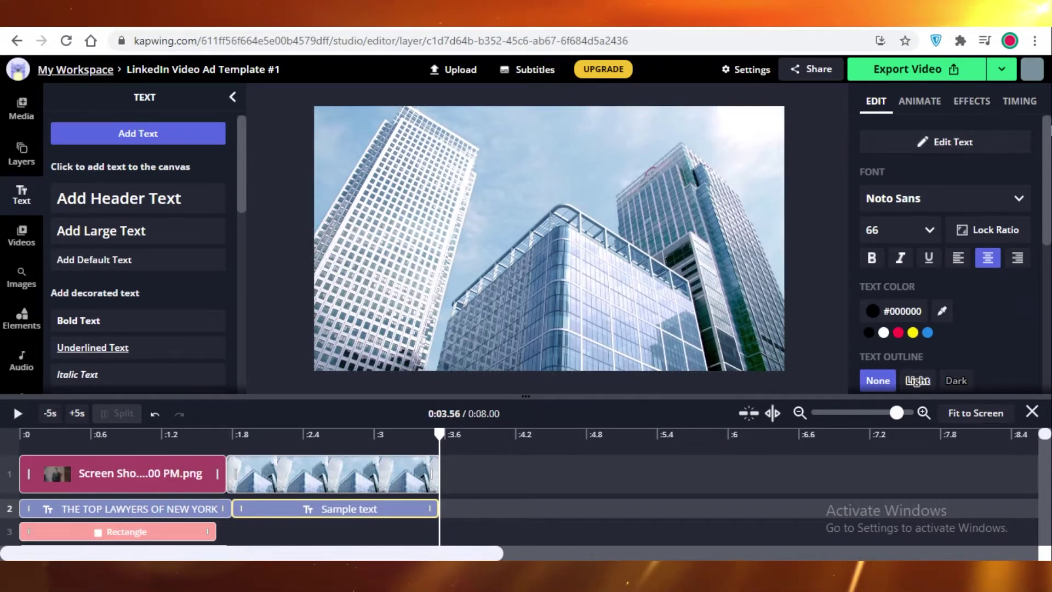
Replace the sample text with 'BEST CASE RESULTS IN THE PAST DECADE'
double_click(454, 174)
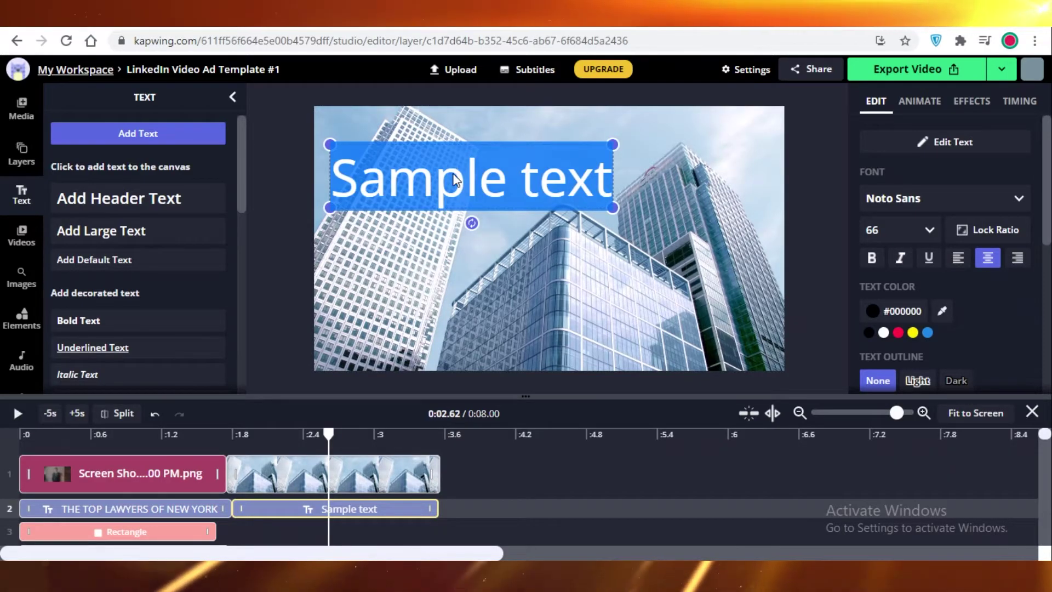
key(BackSpace)
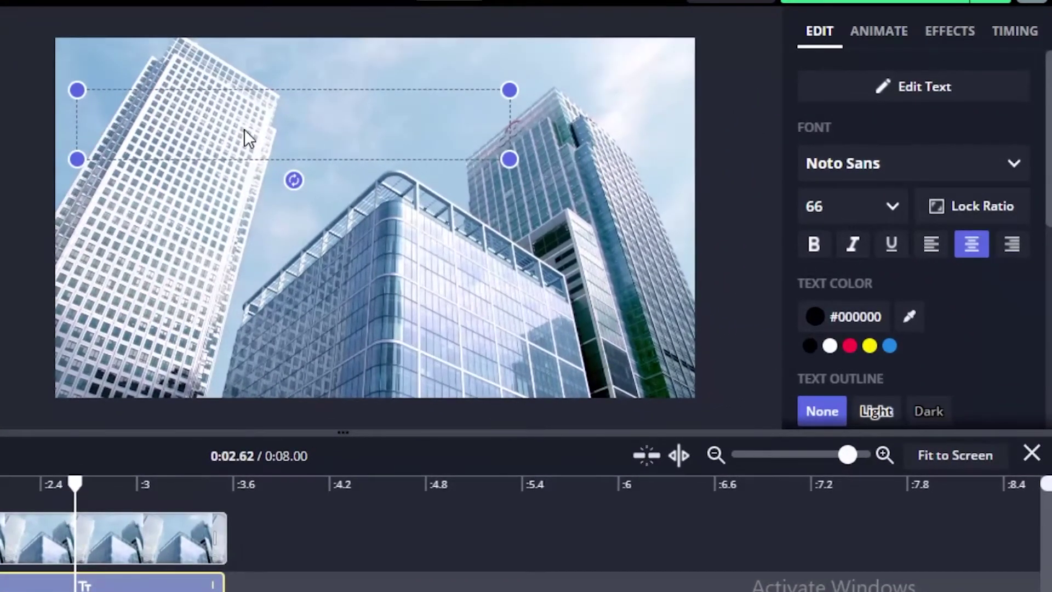
text(BEST CASE RESULTS IN)
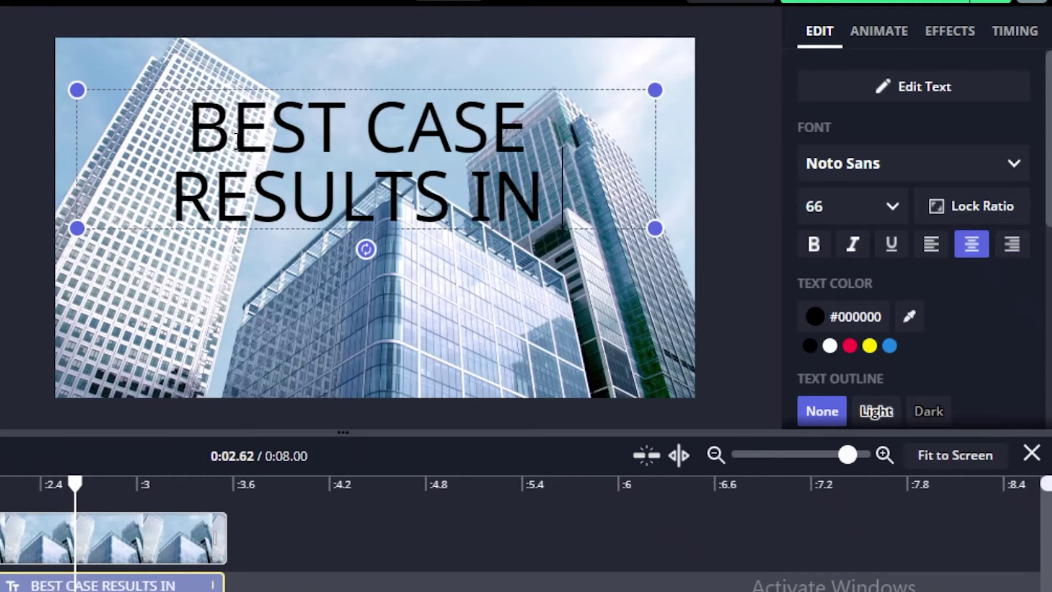
text( THE PAST DECADE)
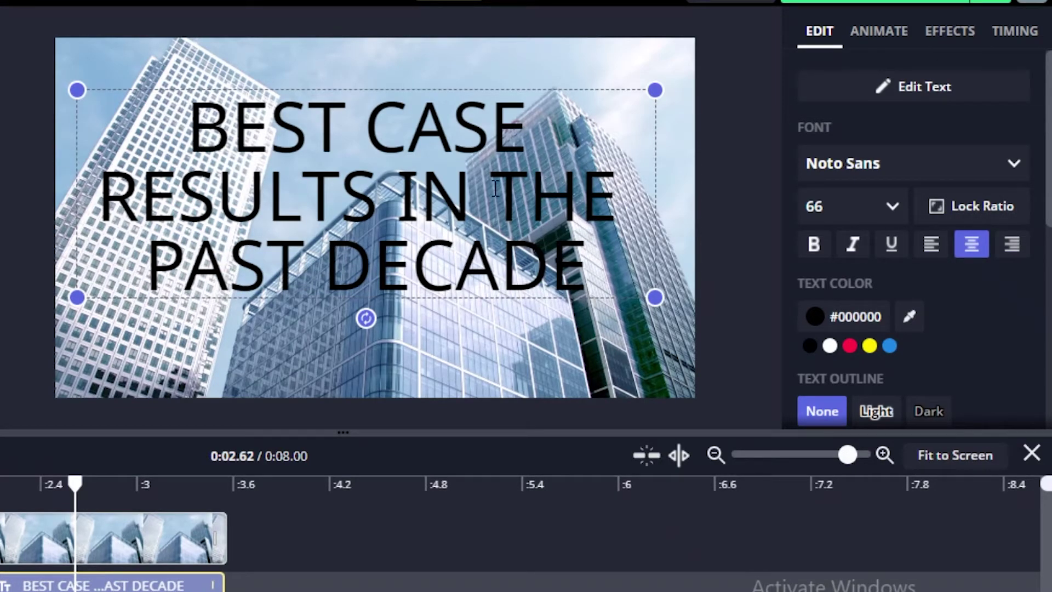
Try Amatic SC on the title, then return it to Noto Sans at size 66
click(860, 162)
scroll(964, 329, down, 5)
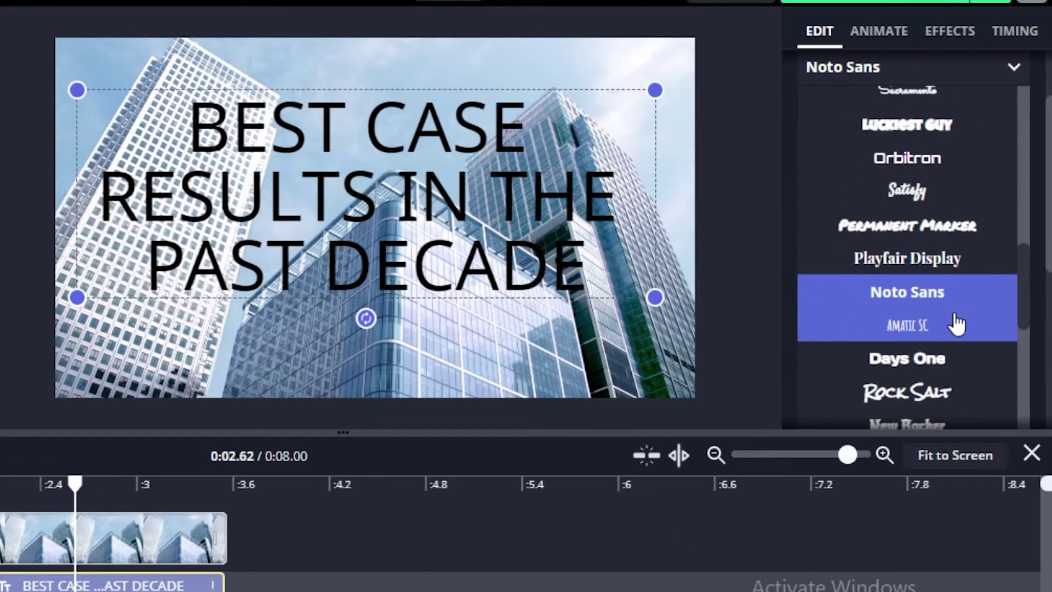
click(935, 323)
click(892, 64)
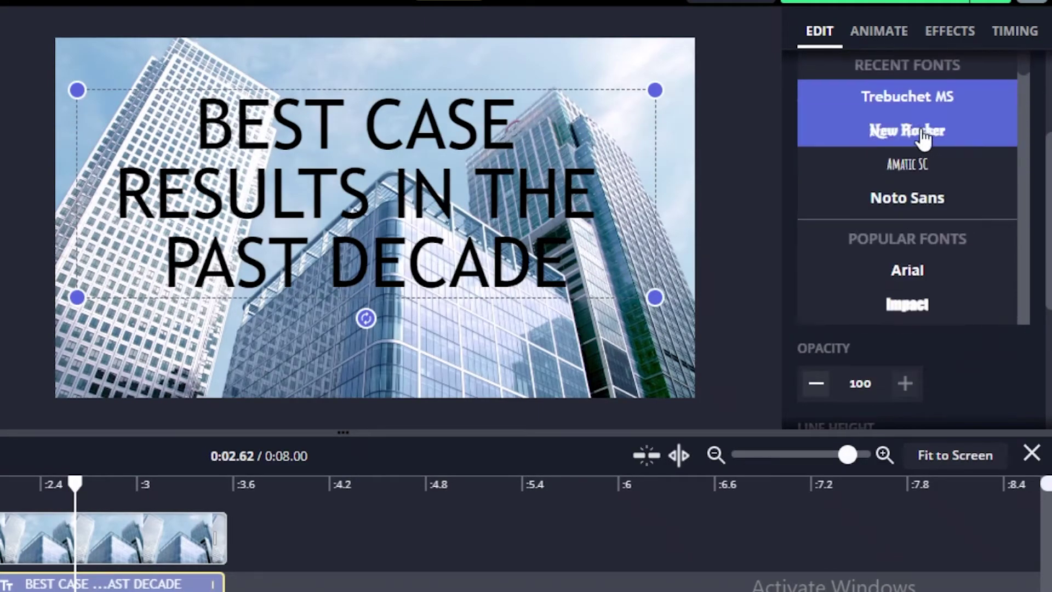
scroll(912, 226, up, 3)
click(907, 373)
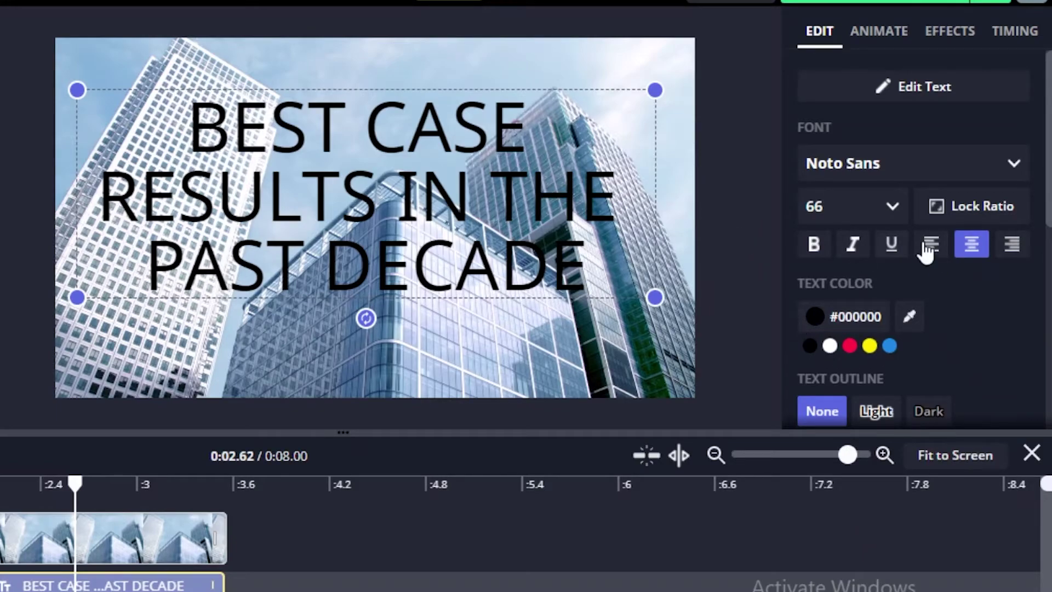
click(850, 214)
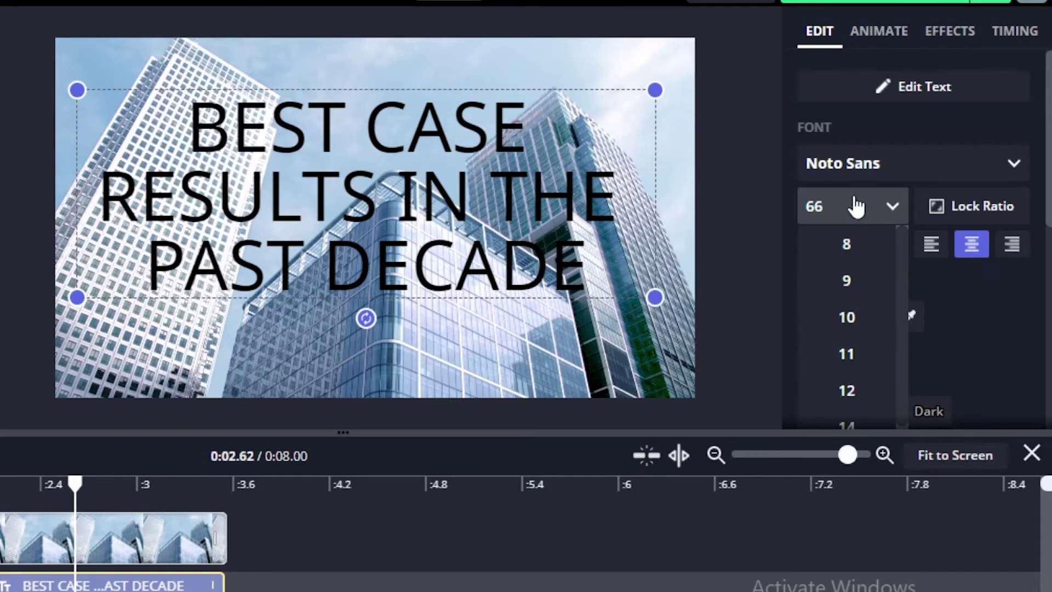
click(856, 207)
Preview the Drop and Flicker animations, then give the title a Fade intro
click(880, 38)
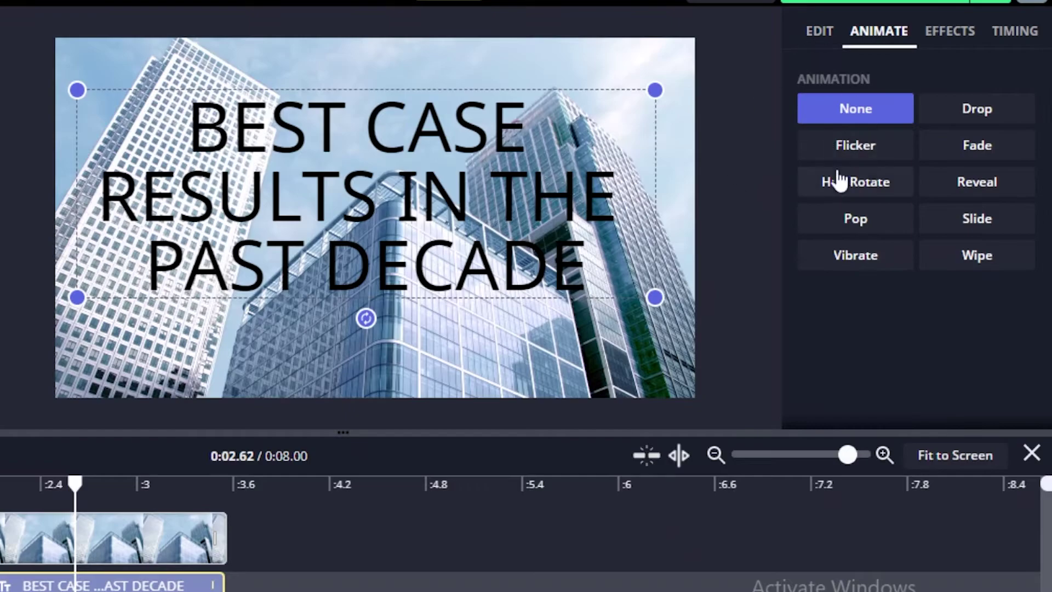
click(976, 112)
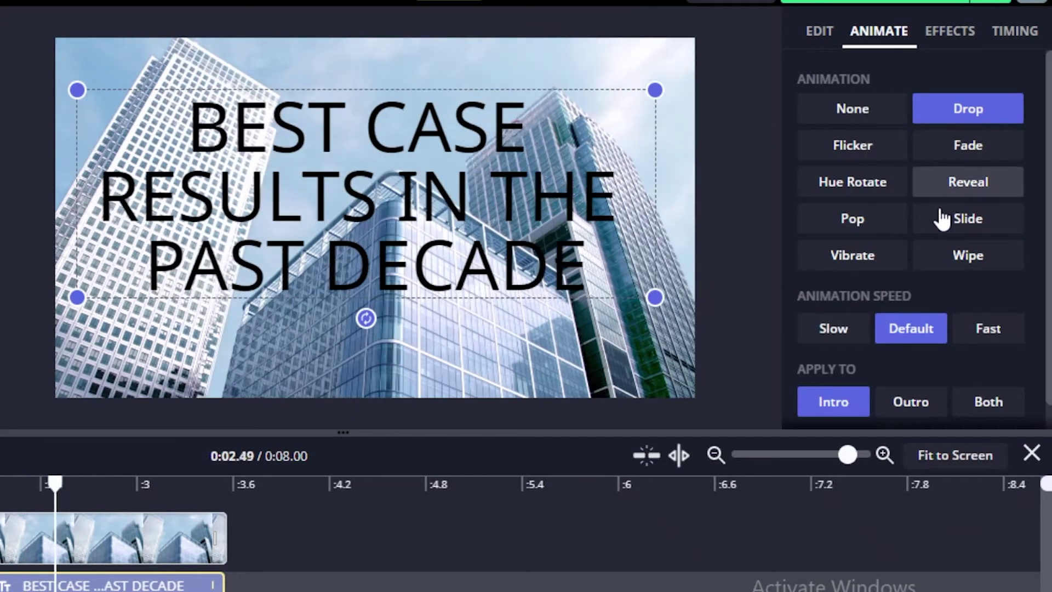
click(865, 151)
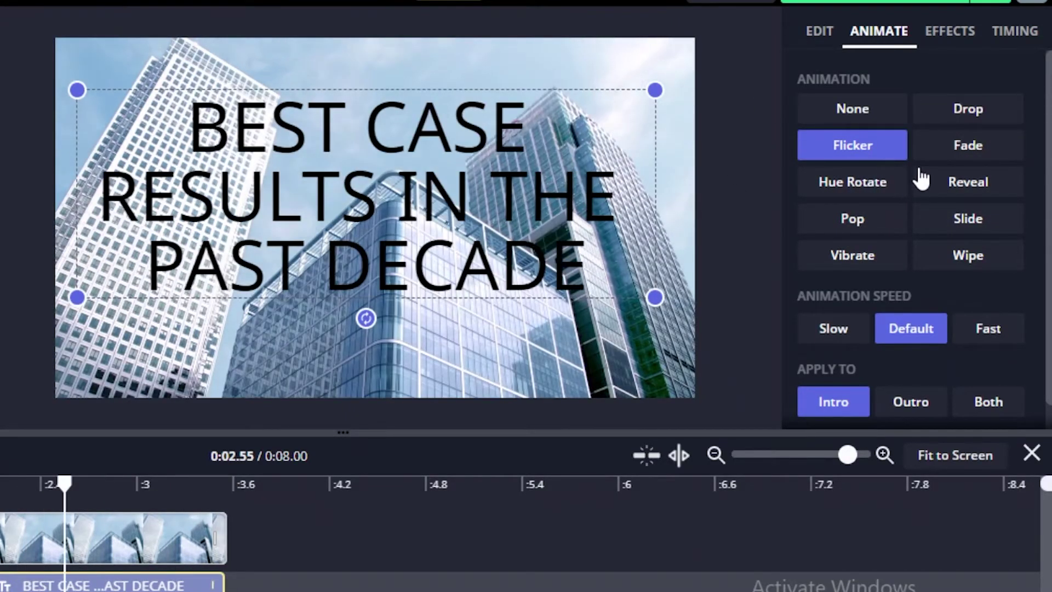
click(954, 153)
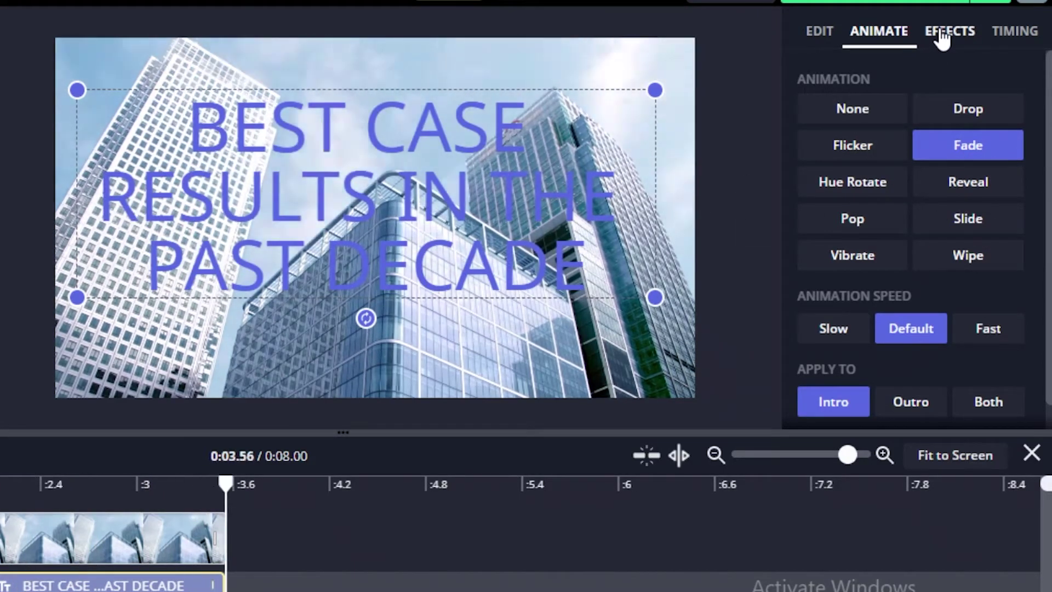
click(940, 40)
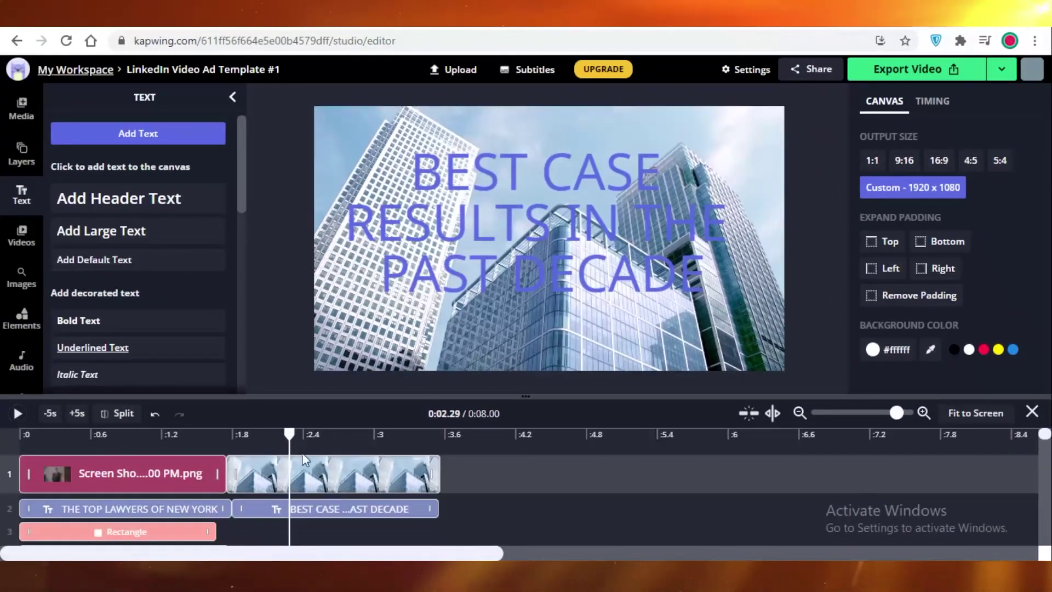
Start the title at about 1.8 s and extend the opening image to end at 1.80 s
mouse_move(357, 511)
mouse_down()
mouse_move(339, 522)
mouse_move(350, 520)
mouse_up()
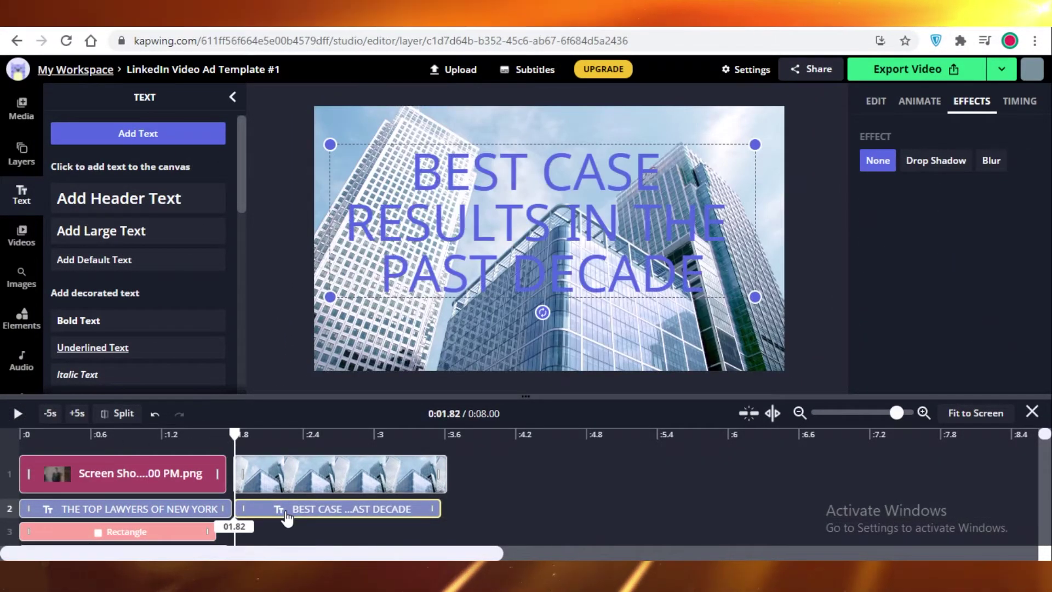
drag(218, 474, 225, 474)
Try and remove a reverse effect on the building clip, then trim it to end at 3.57 s
click(241, 474)
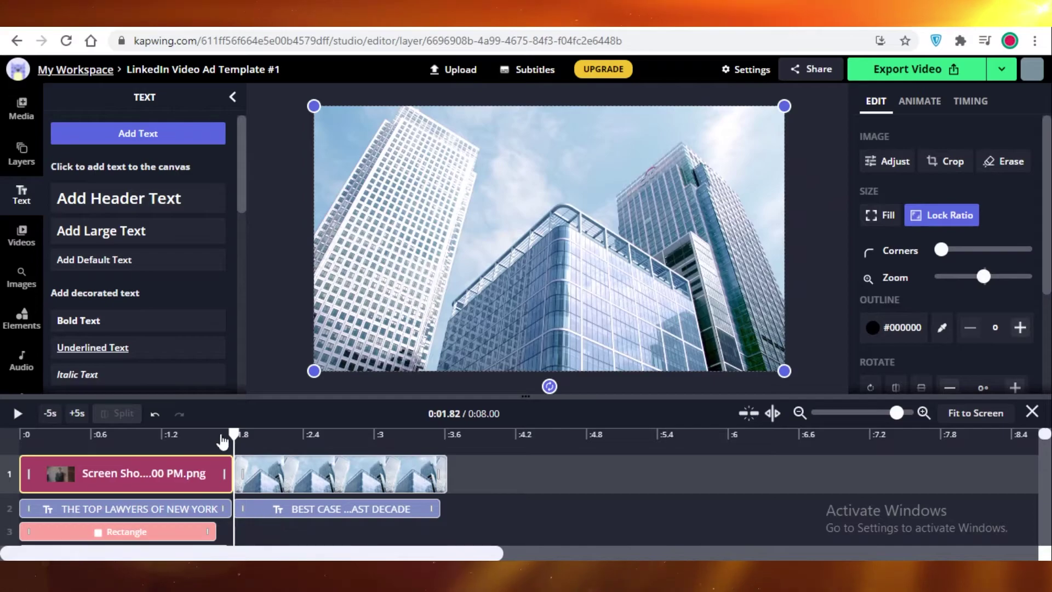
drag(235, 433, 251, 433)
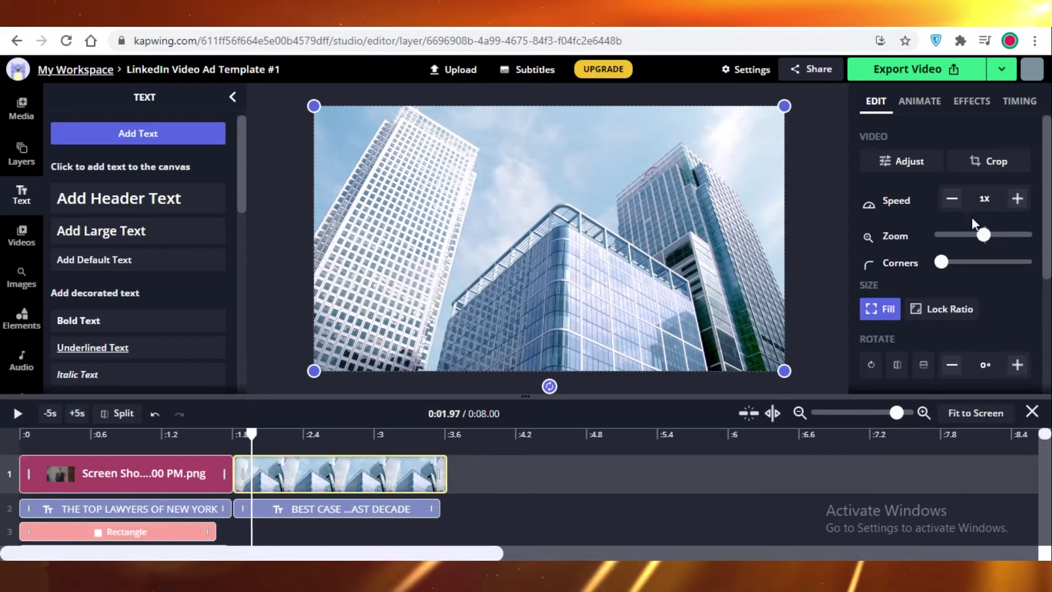
click(978, 112)
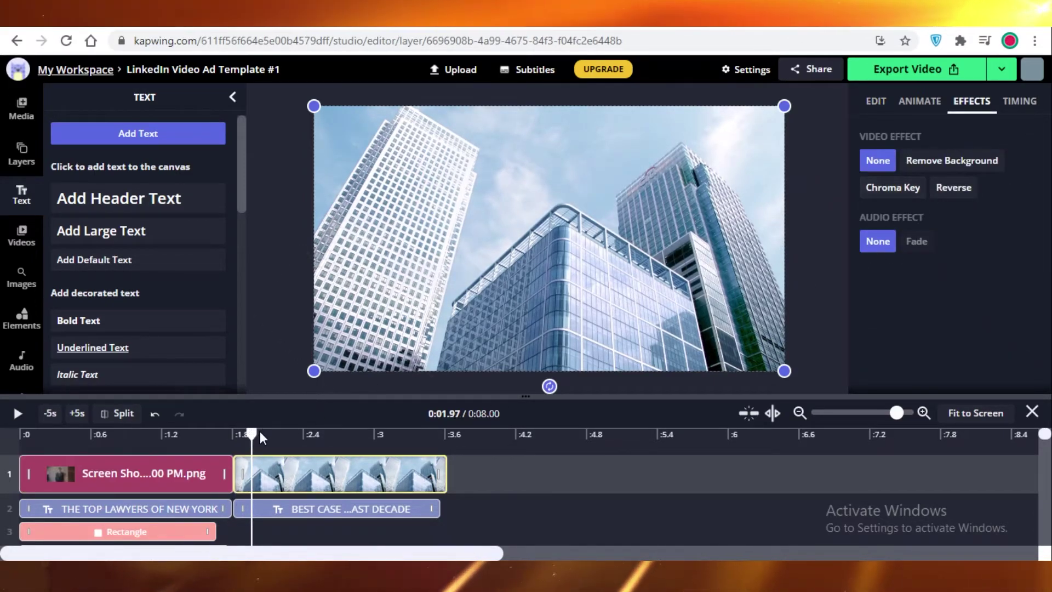
drag(260, 433, 288, 434)
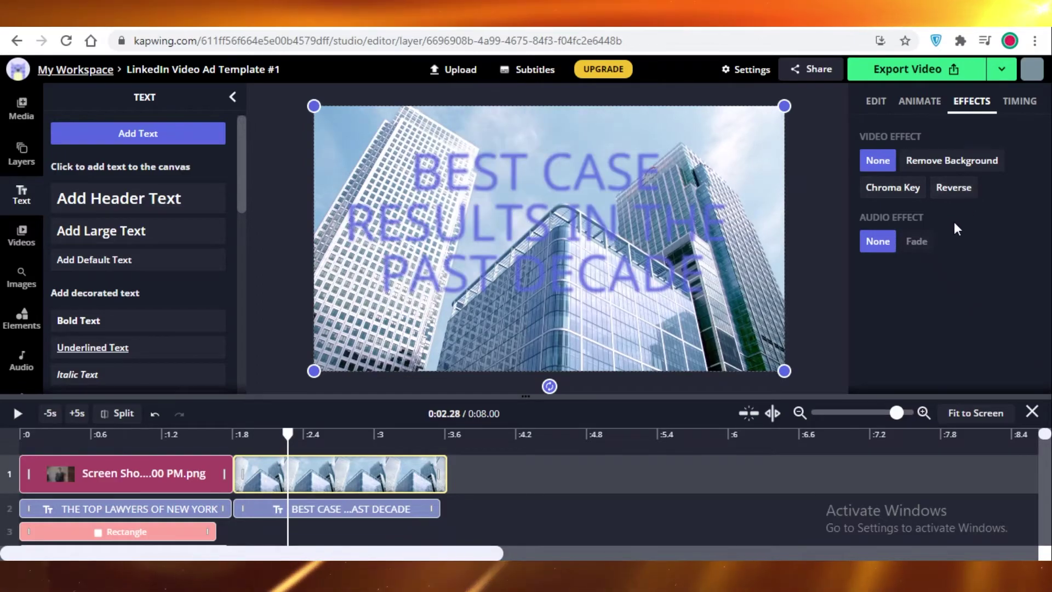
click(951, 192)
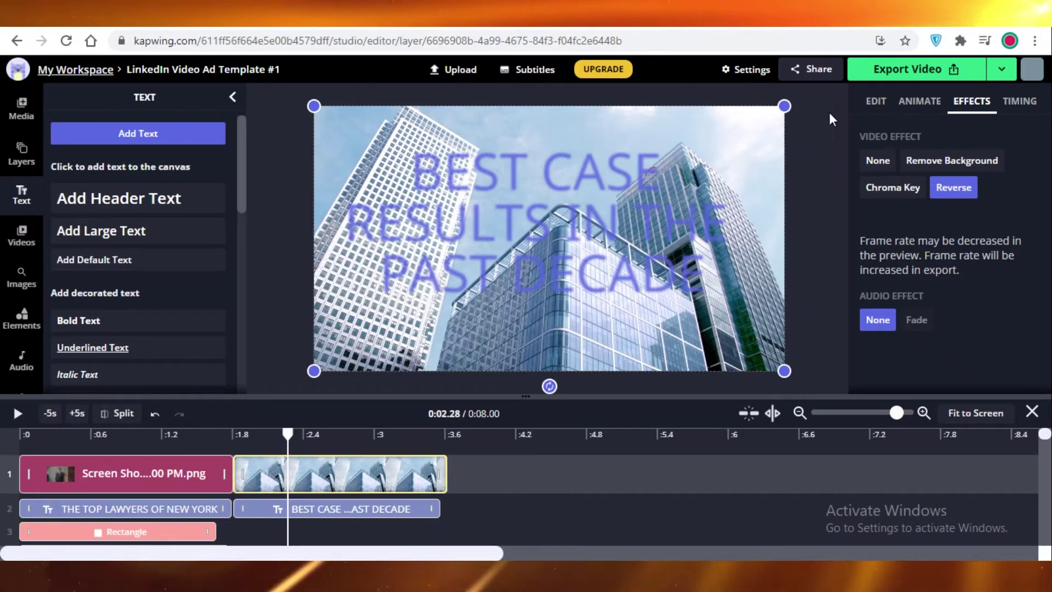
click(876, 164)
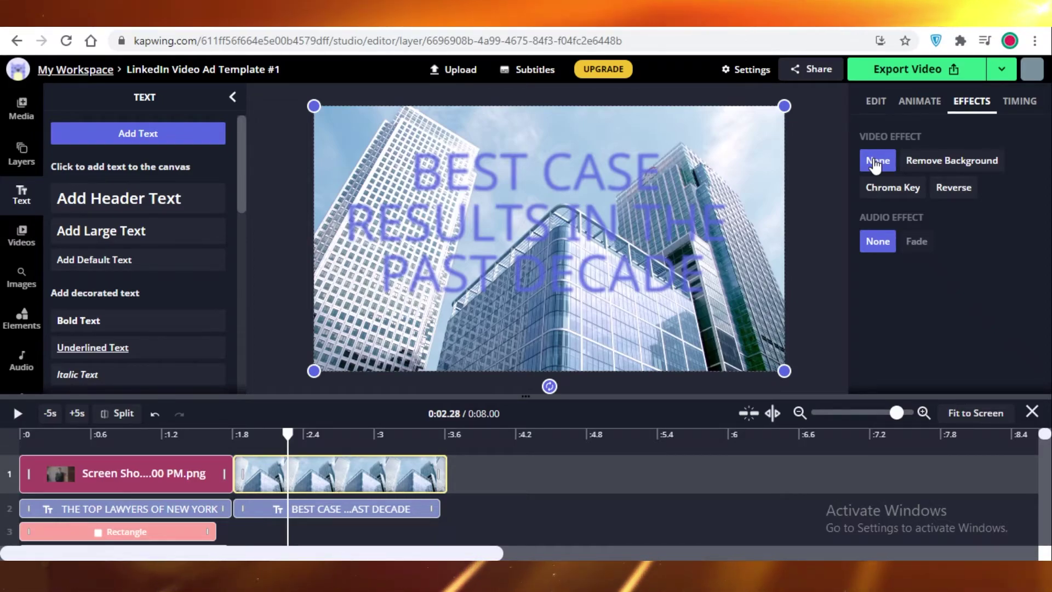
click(1017, 104)
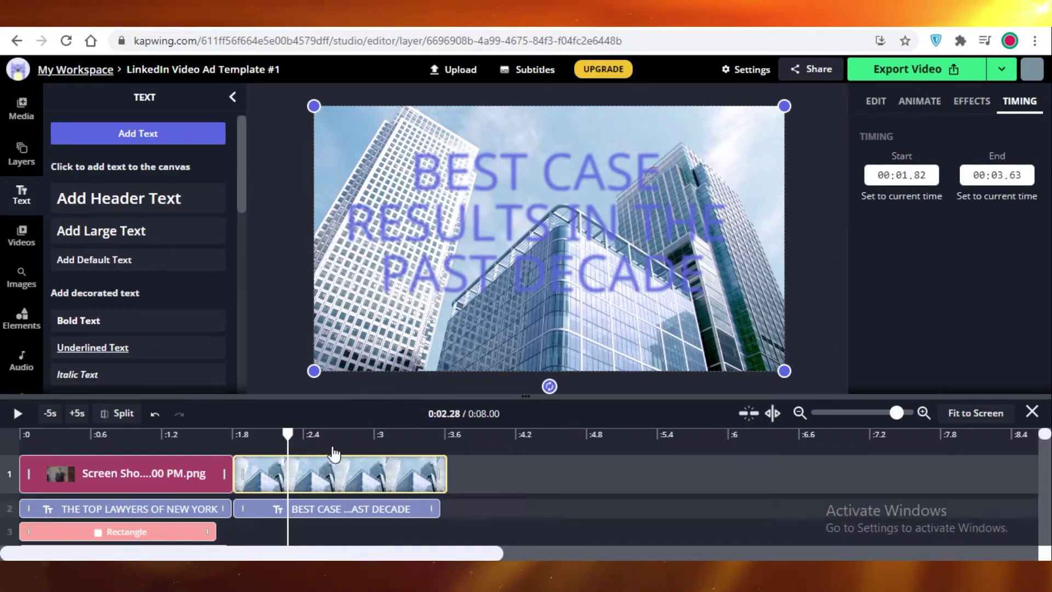
mouse_move(444, 477)
mouse_down()
mouse_move(470, 479)
mouse_move(440, 482)
mouse_up()
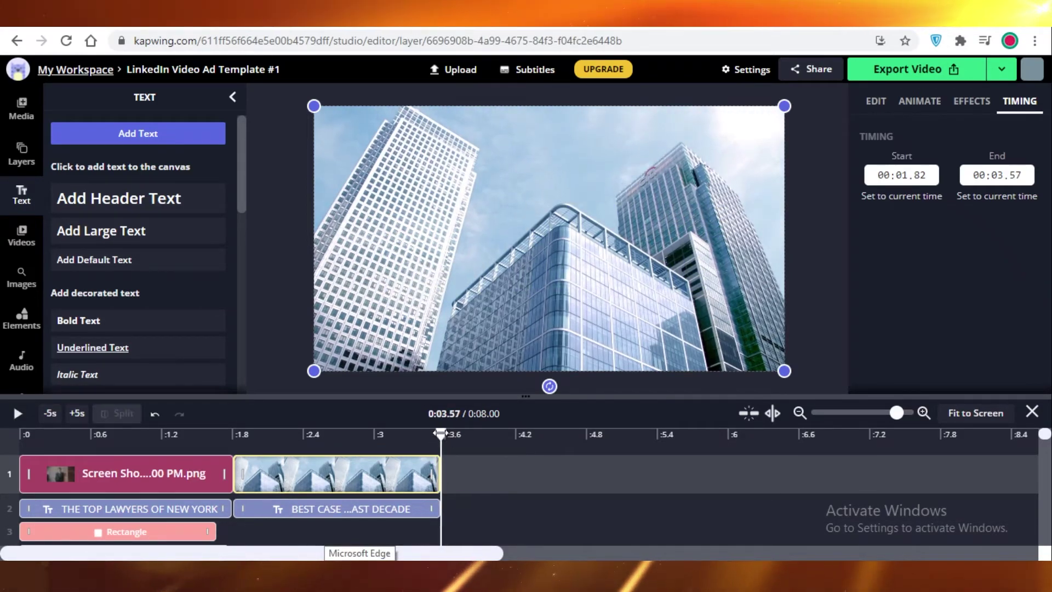
click(269, 436)
click(21, 434)
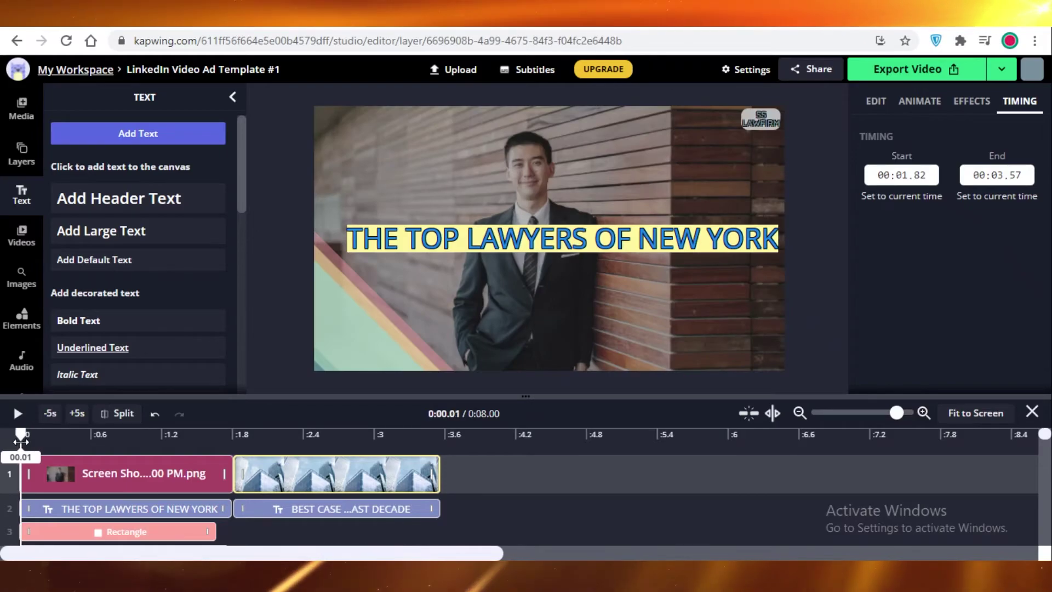
click(513, 436)
drag(515, 435, 193, 447)
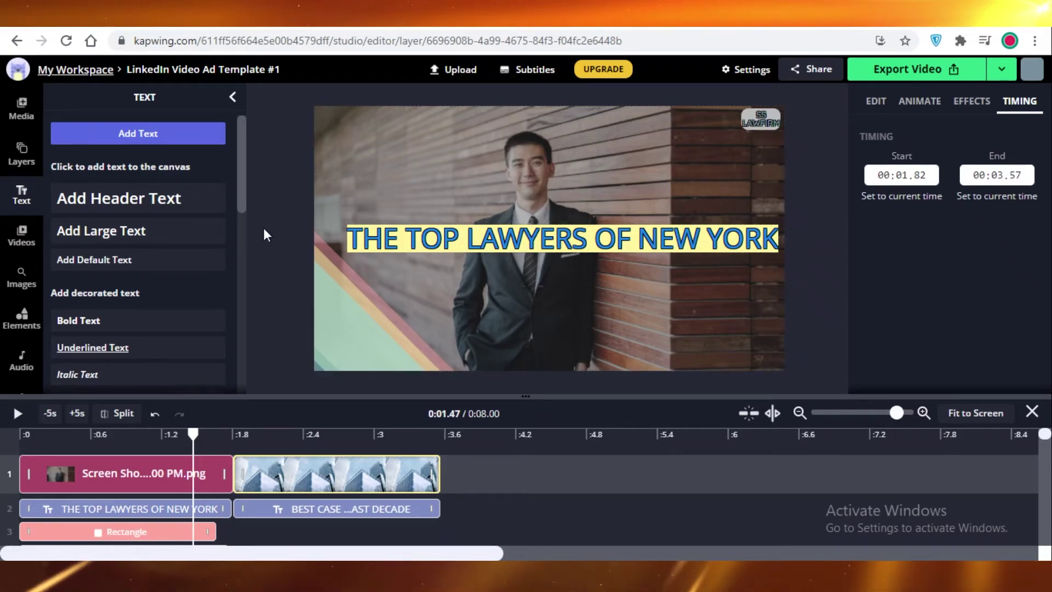
Browse the Audio tracks, then view the project in Scenes and select the building clip layer
scroll(238, 181, down, 5)
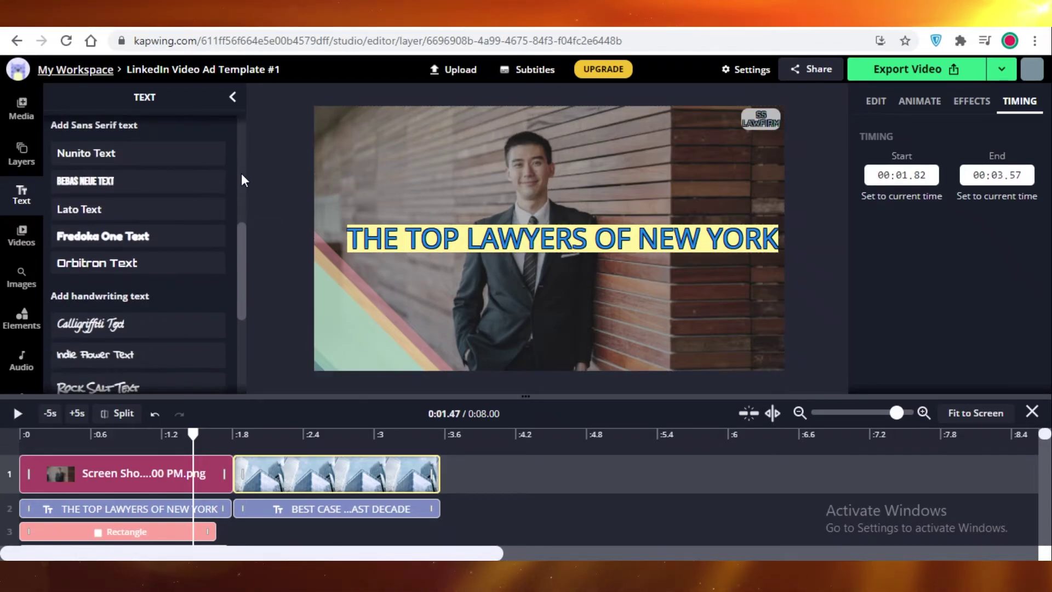
scroll(27, 329, down, 2)
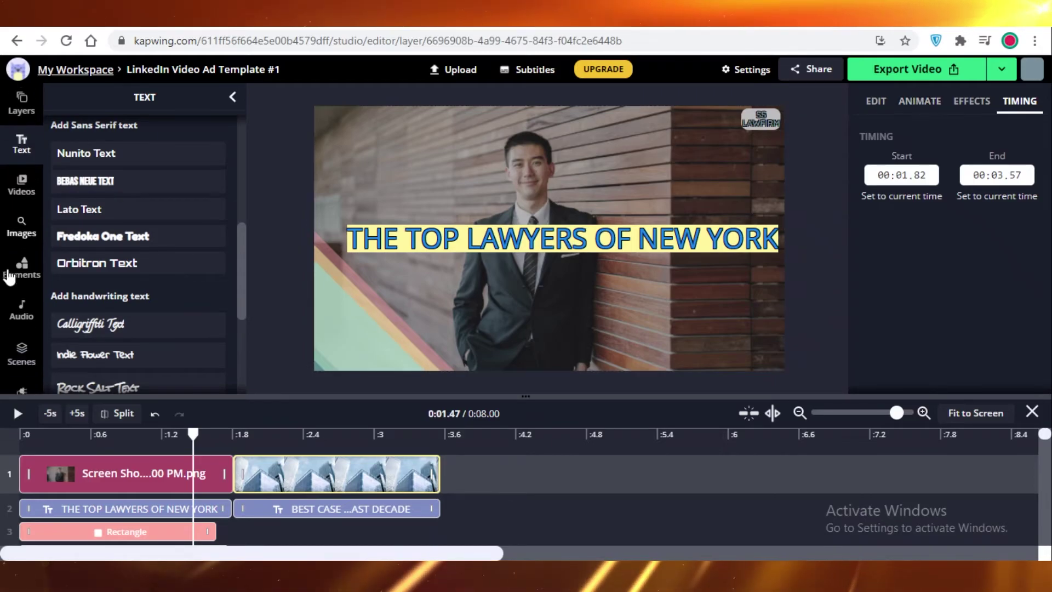
scroll(196, 257, down, 3)
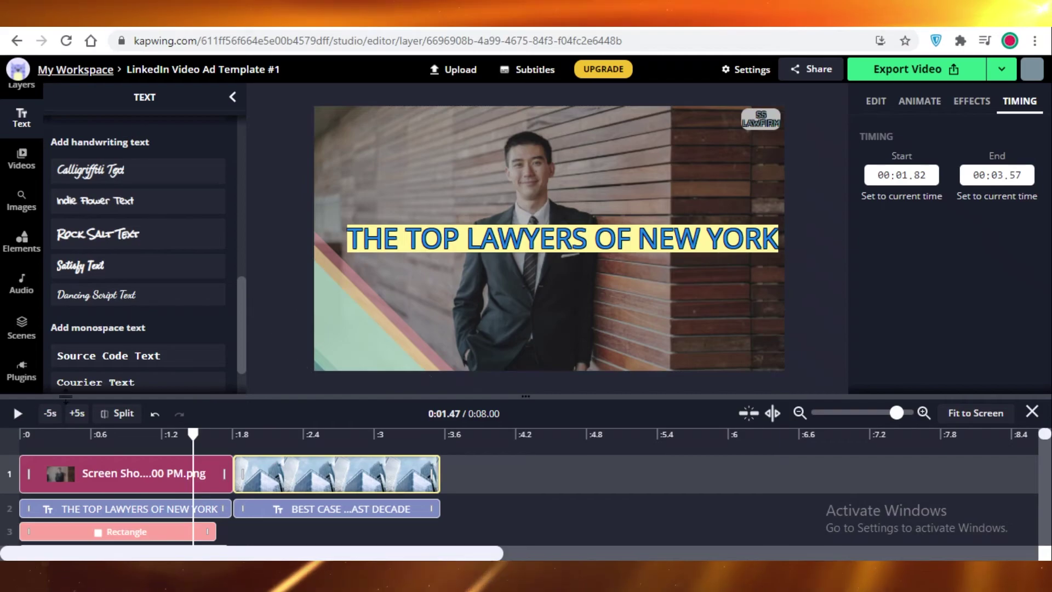
click(21, 279)
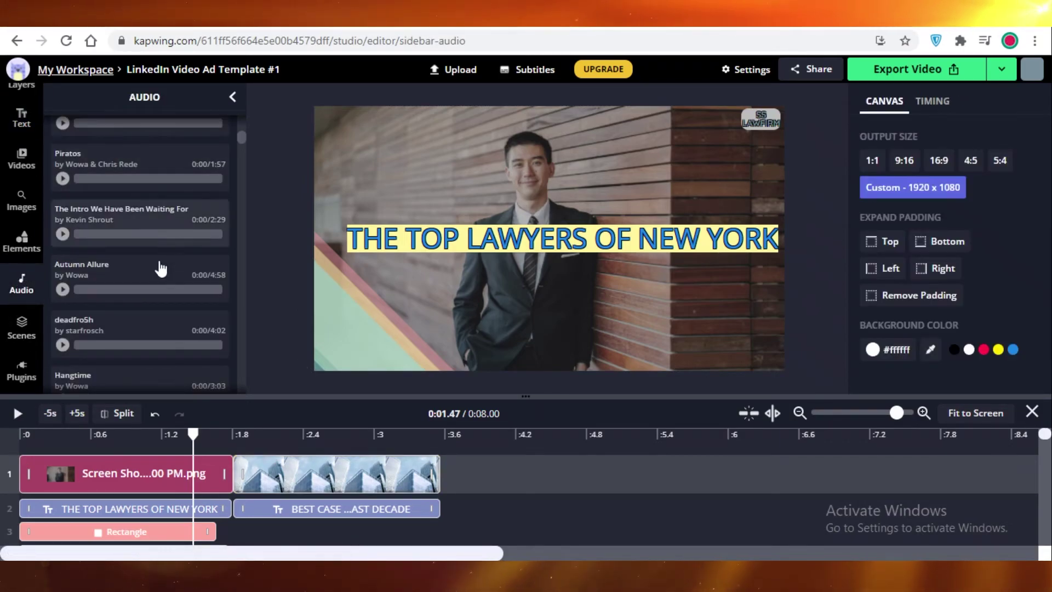
scroll(122, 127, up, 5)
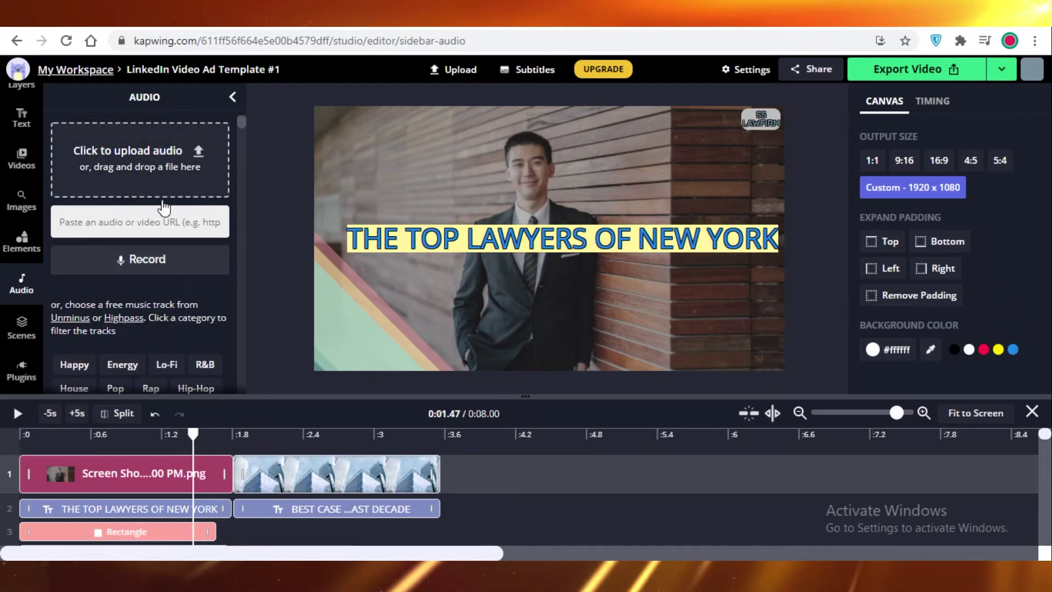
scroll(174, 200, down, 5)
click(22, 327)
scroll(22, 246, up, 3)
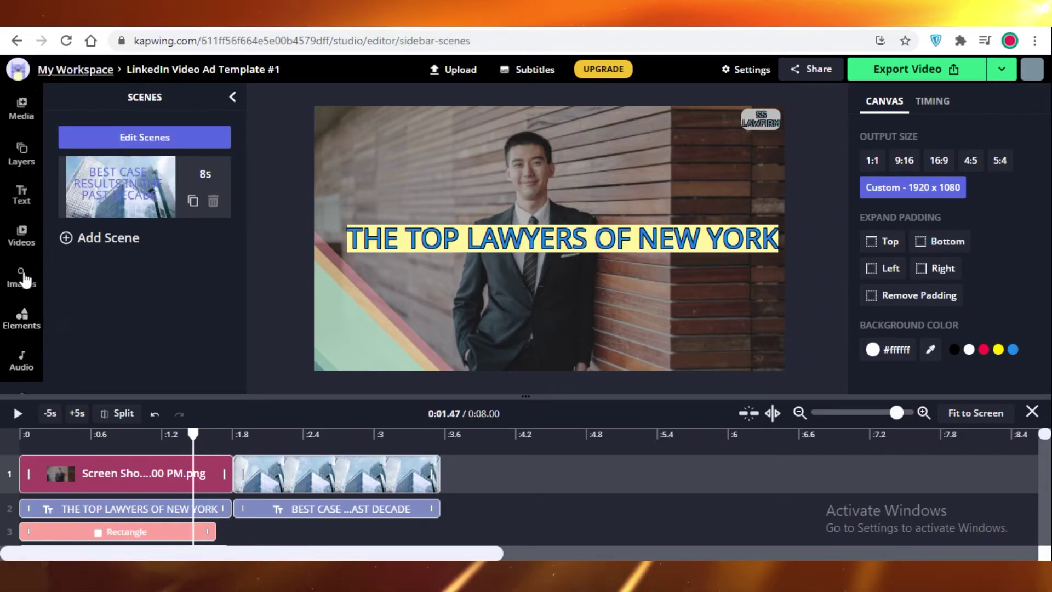
click(301, 533)
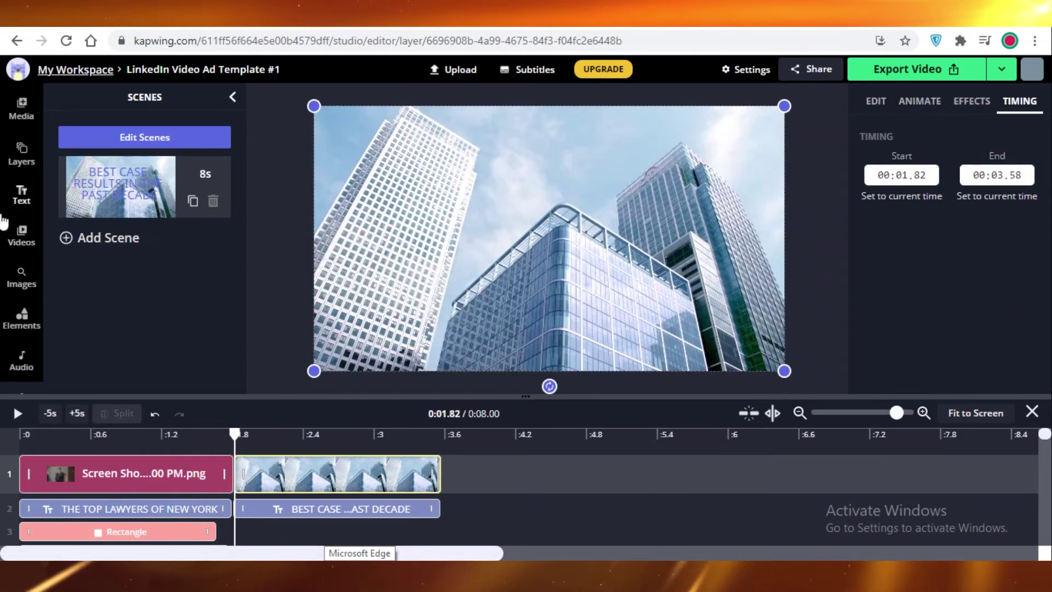
Try the 1:1, 9:16, 4:5, 5:4 and custom output sizes, then settle on 16:9 landscape
key(Escape)
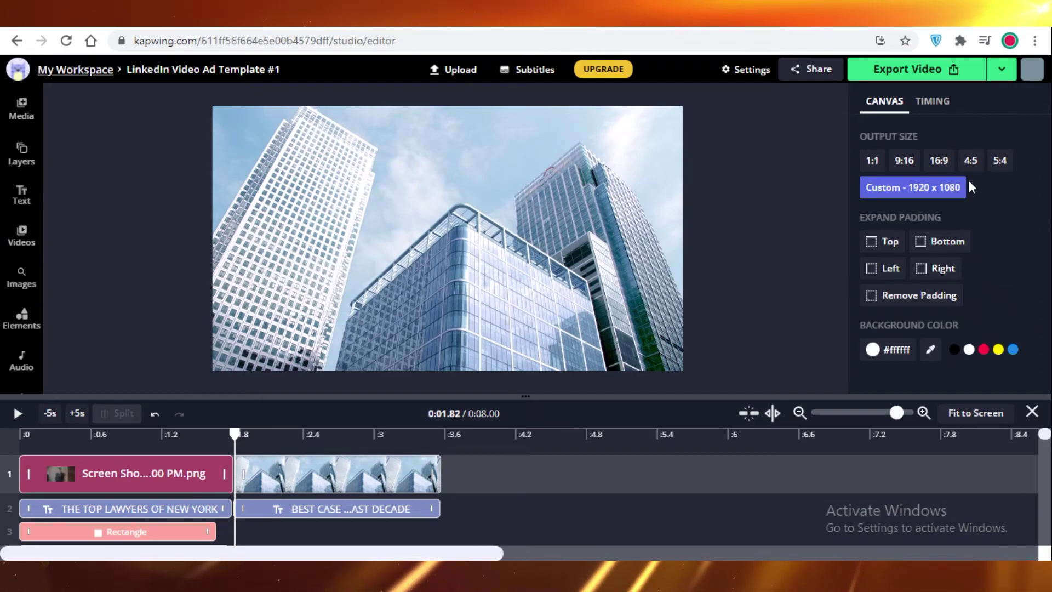
click(873, 162)
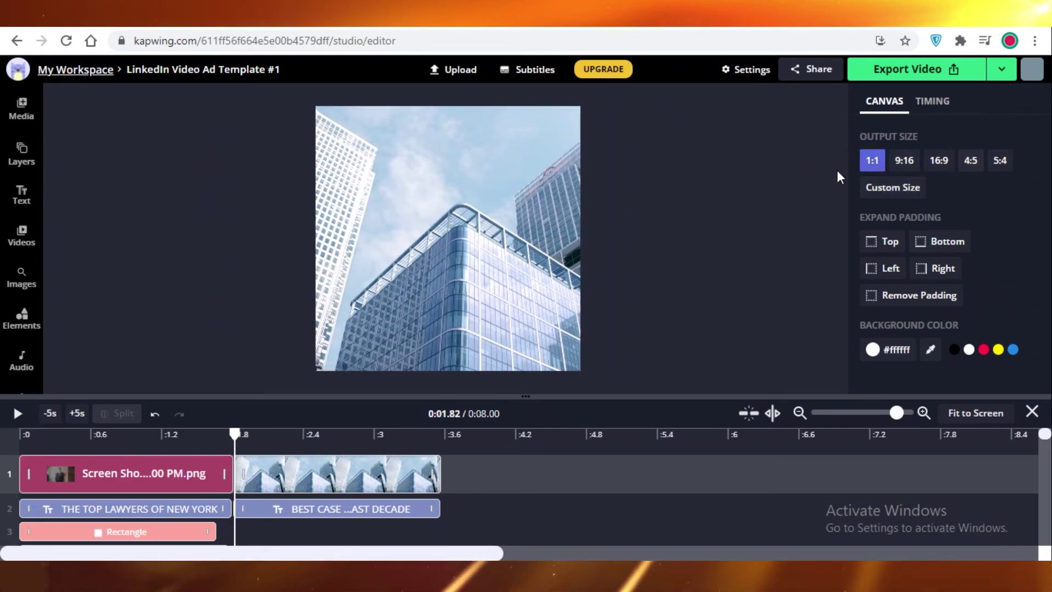
click(904, 161)
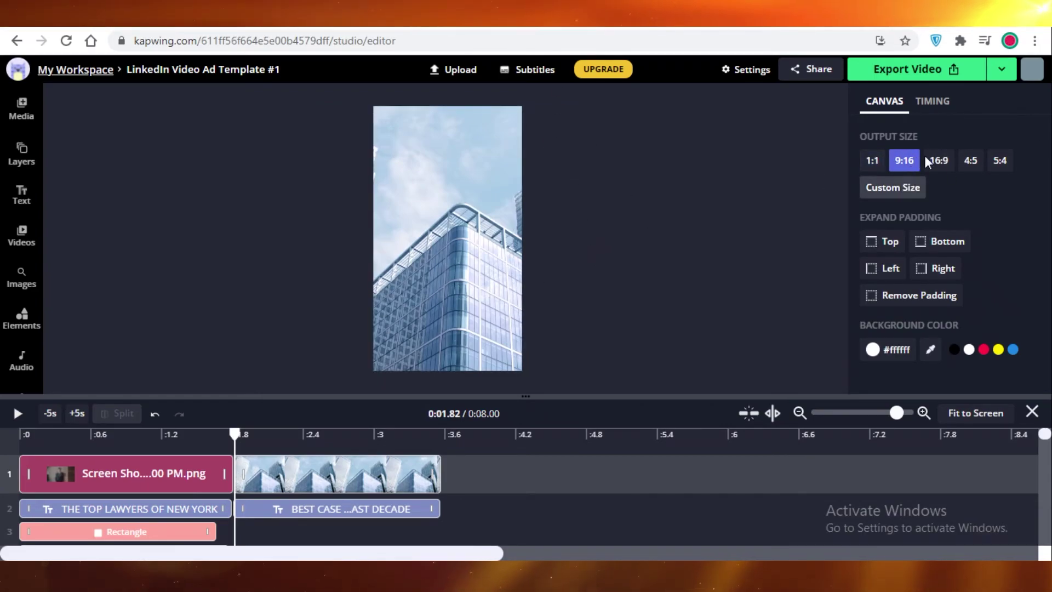
click(938, 160)
click(971, 160)
click(999, 160)
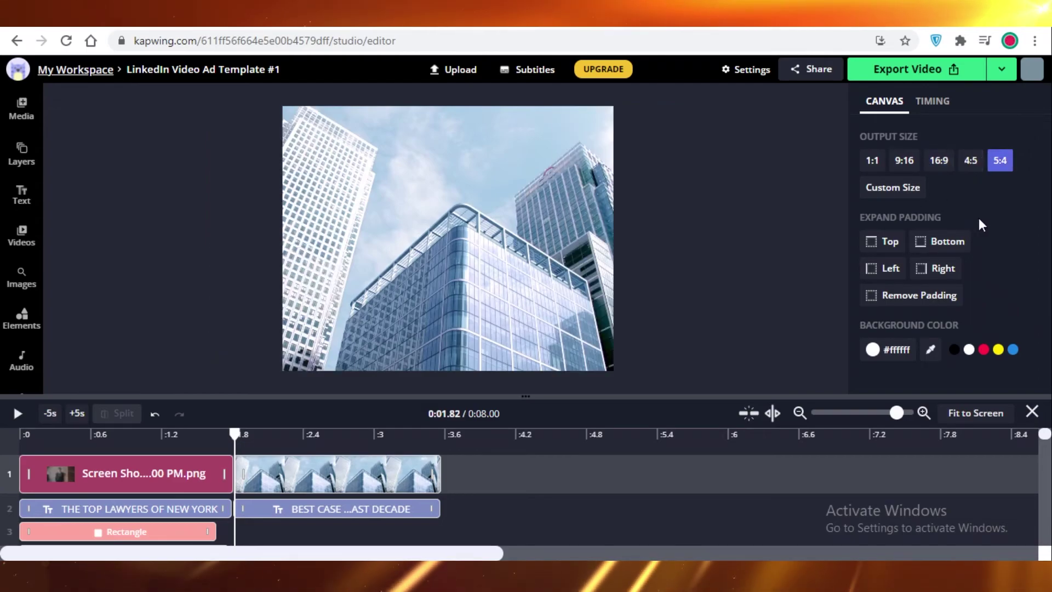
click(872, 160)
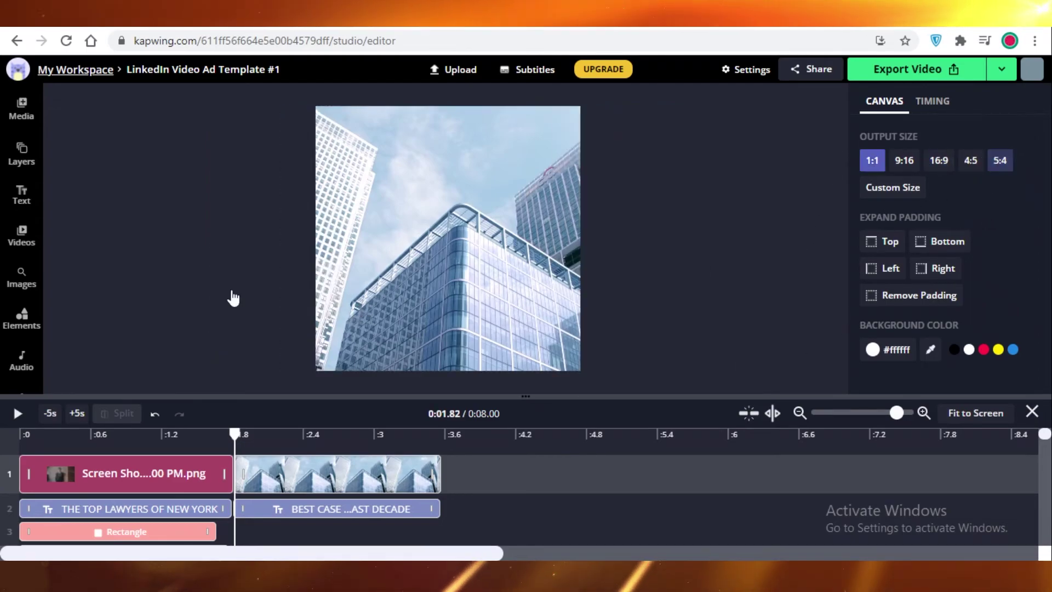
click(903, 188)
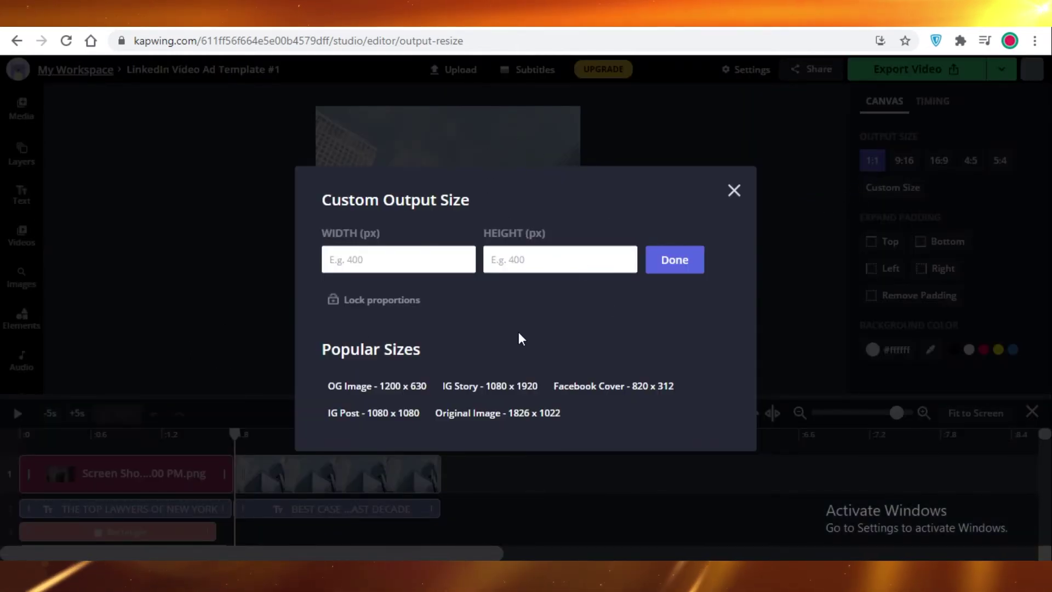
click(736, 191)
click(904, 160)
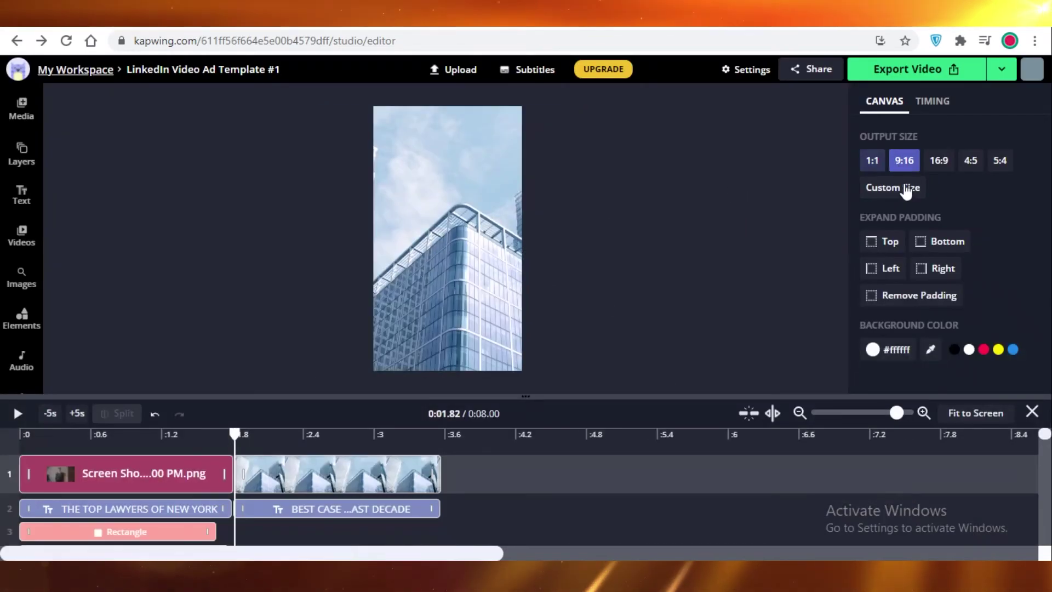
click(938, 160)
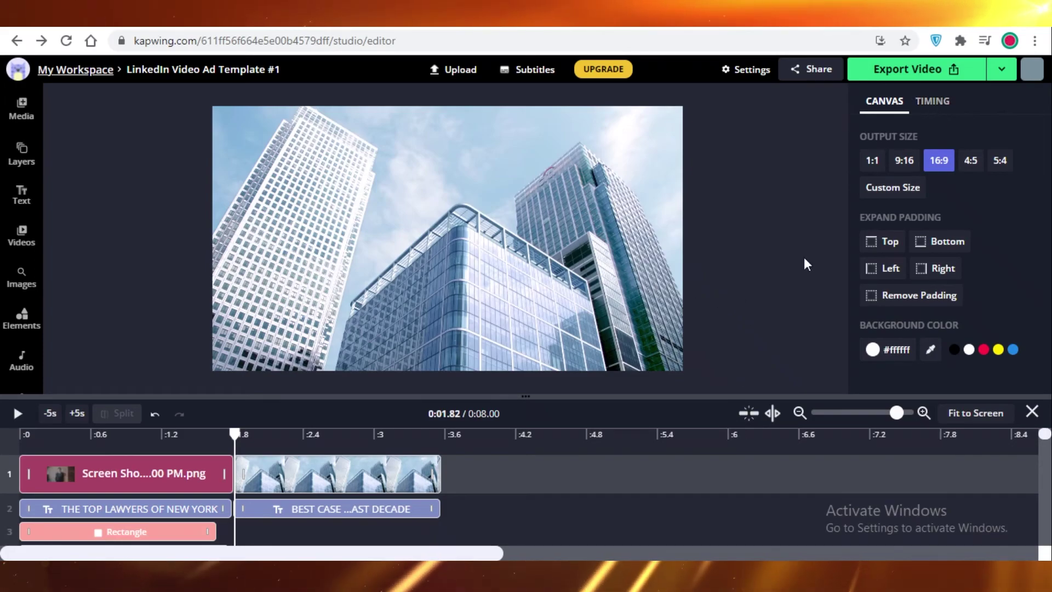
Export the ad as a watermark-free video and follow its rendering progress
click(943, 74)
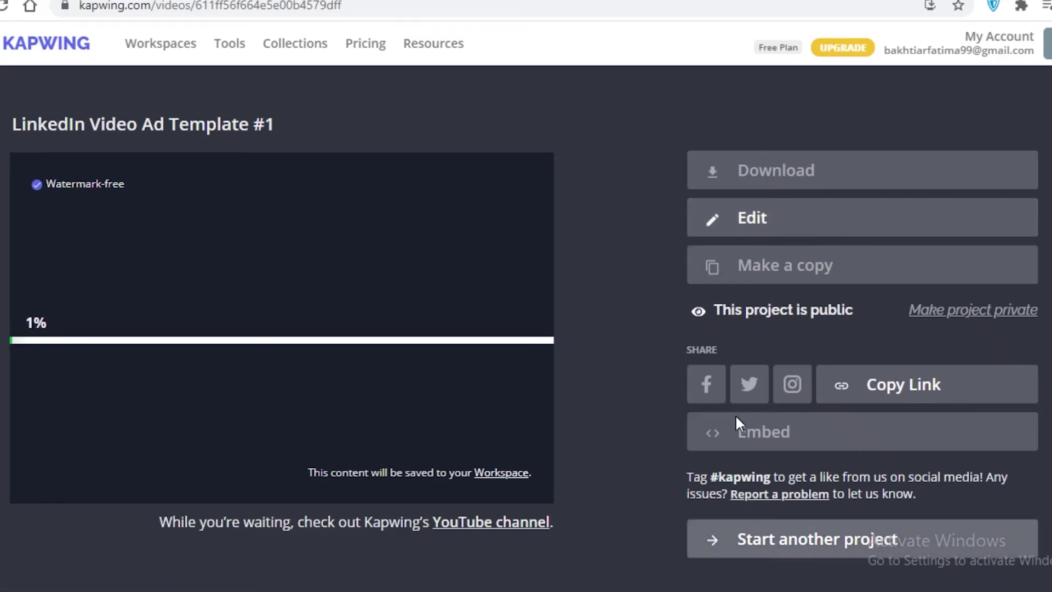
scroll(854, 446, down, 2)
scroll(932, 364, down, 2)
scroll(853, 360, up, 4)
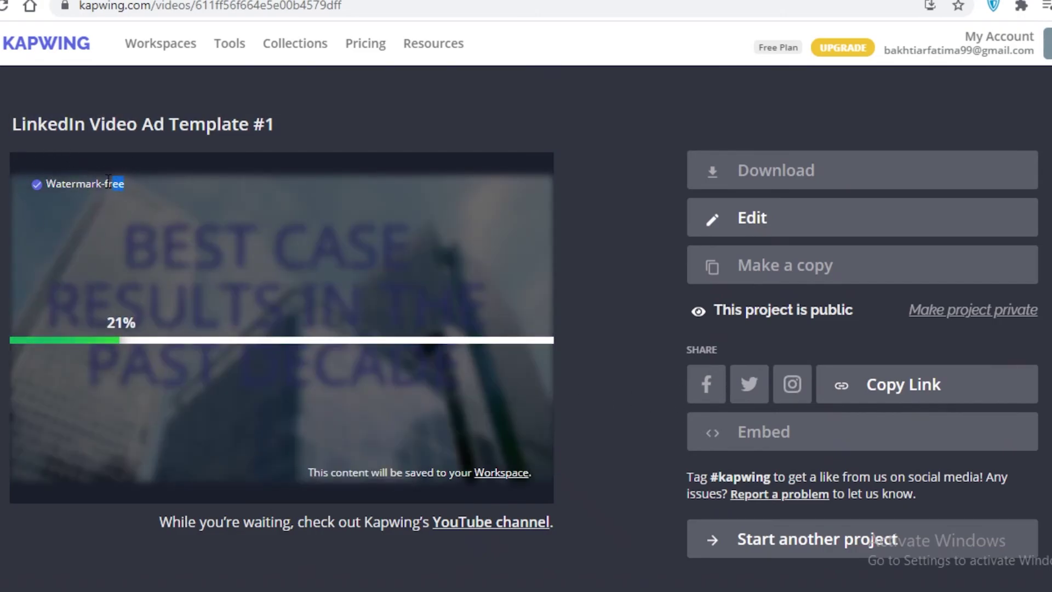
click(38, 180)
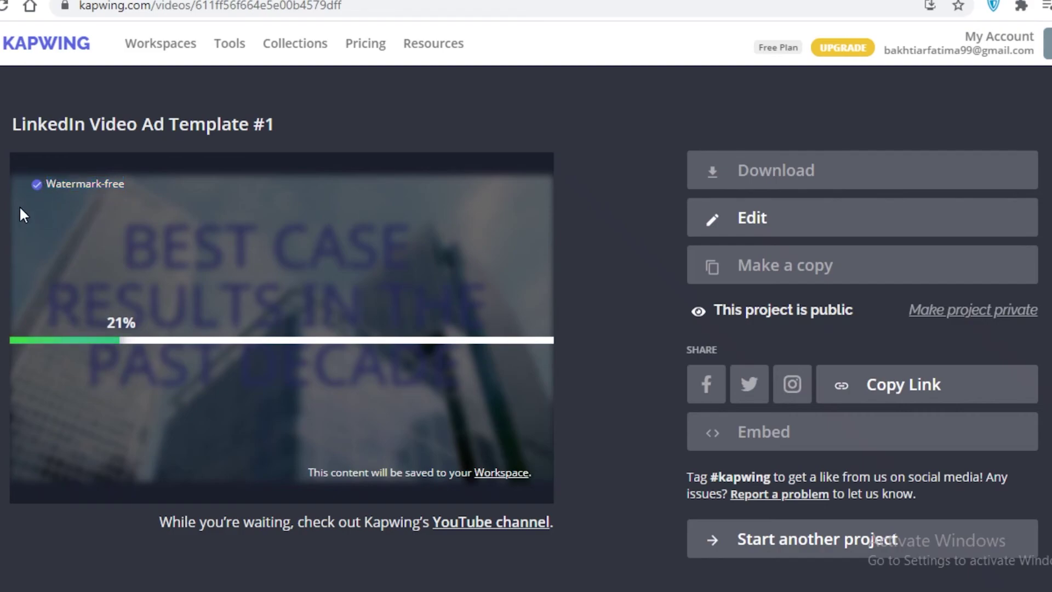